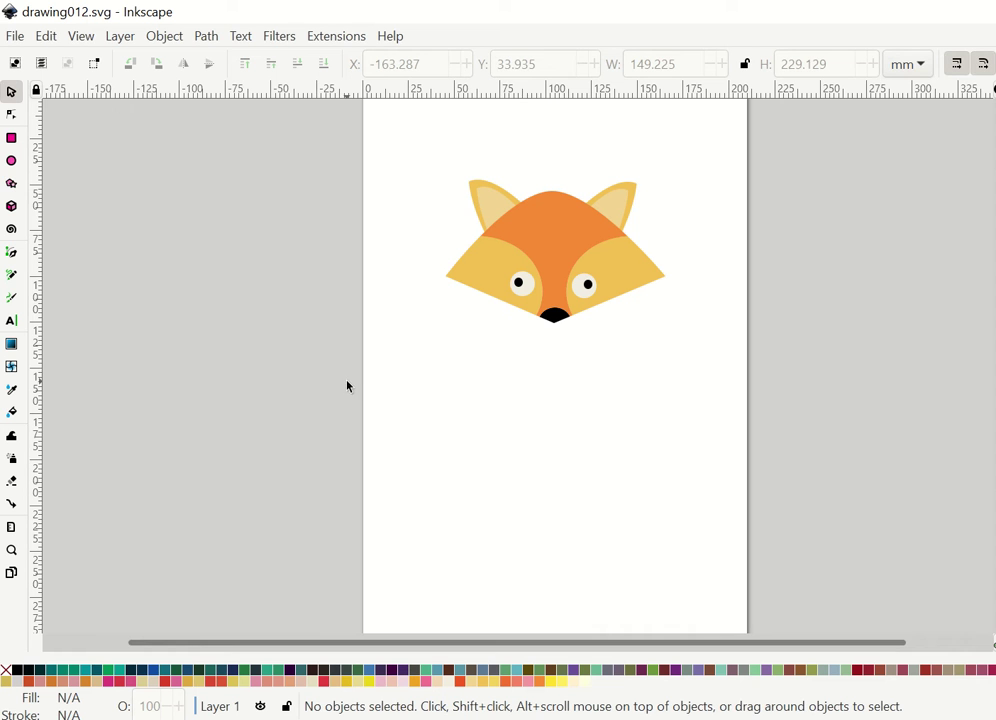
# Step: Draw a 138.626 × 69.313 mm golden-yellow (#E7BA1F) rectangle below the fox head, converted to a path
pyautogui.click(12, 139)
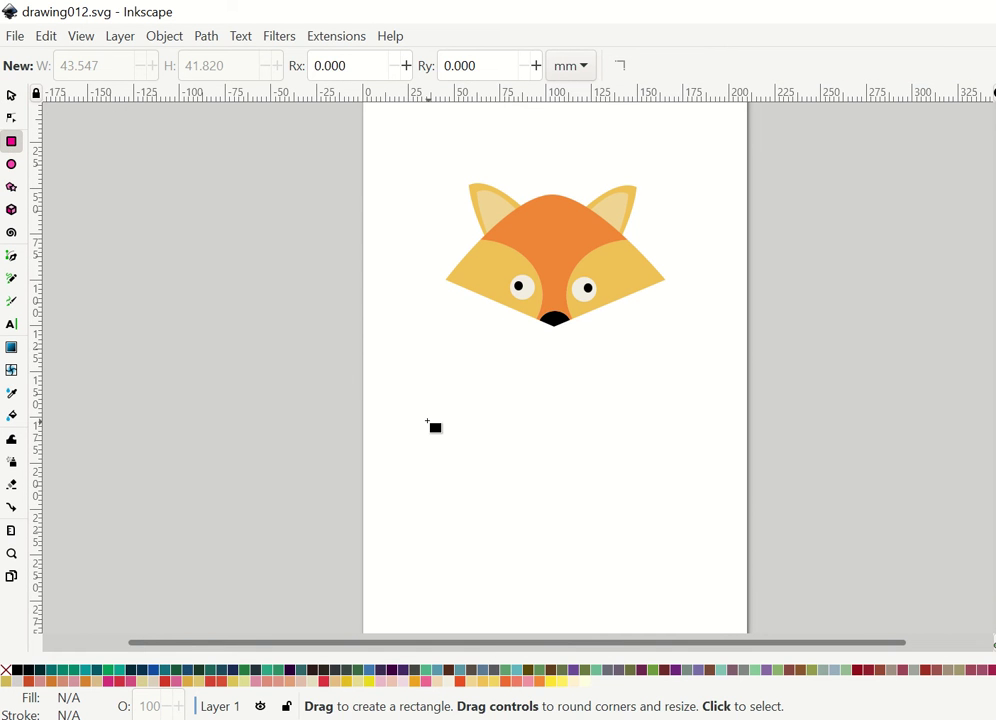
pyautogui.moveTo(427, 421); pyautogui.dragTo(682, 547)
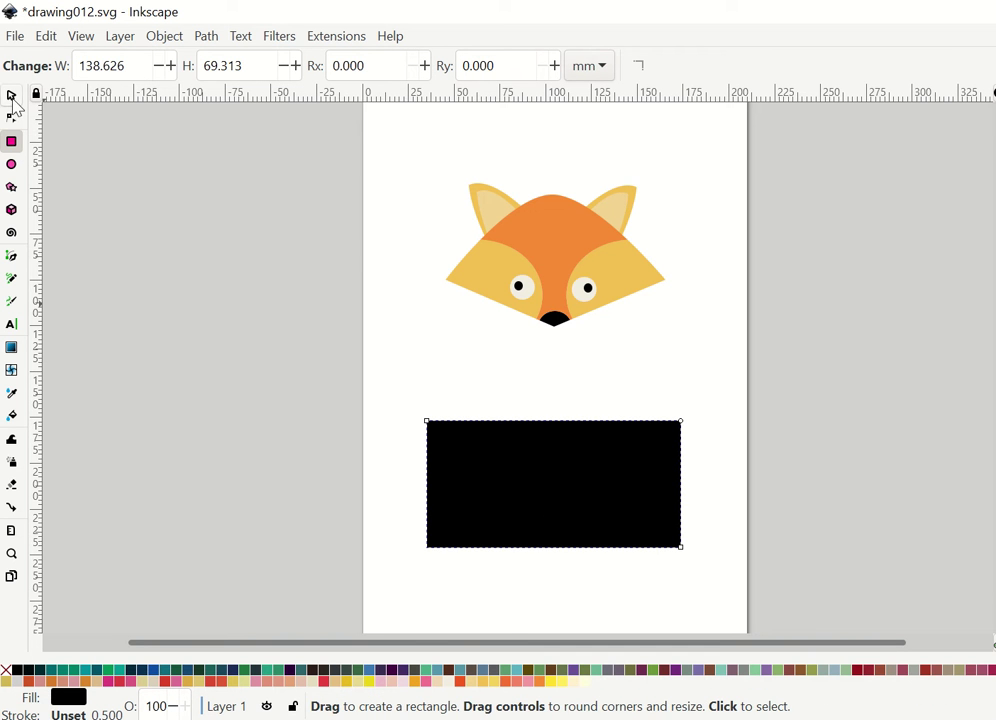
pyautogui.click(363, 681)
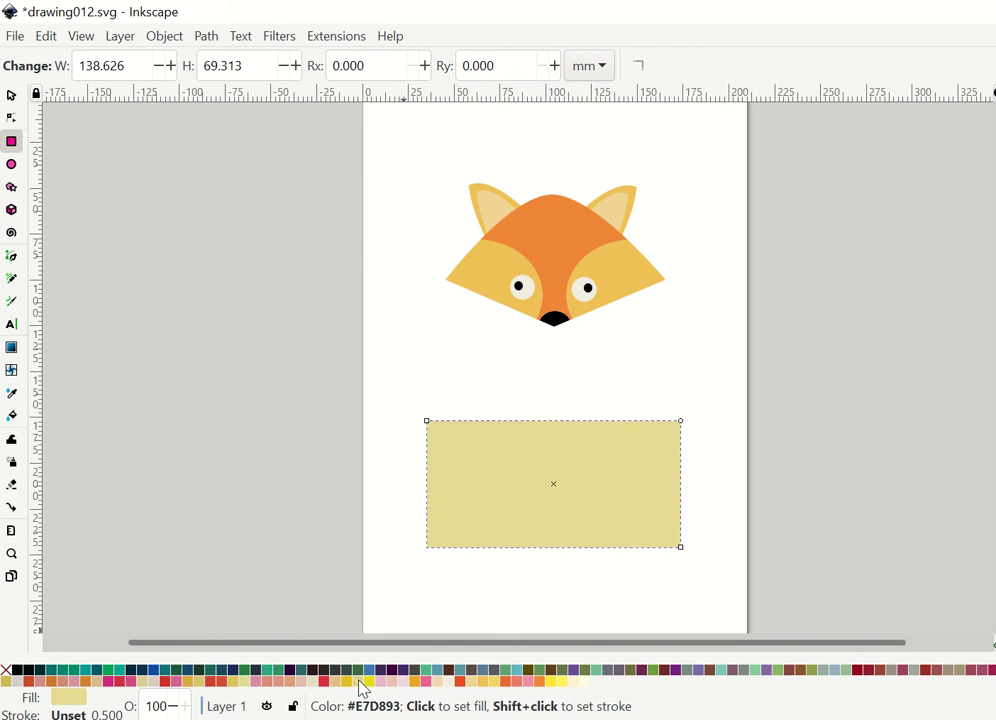
pyautogui.click(348, 681)
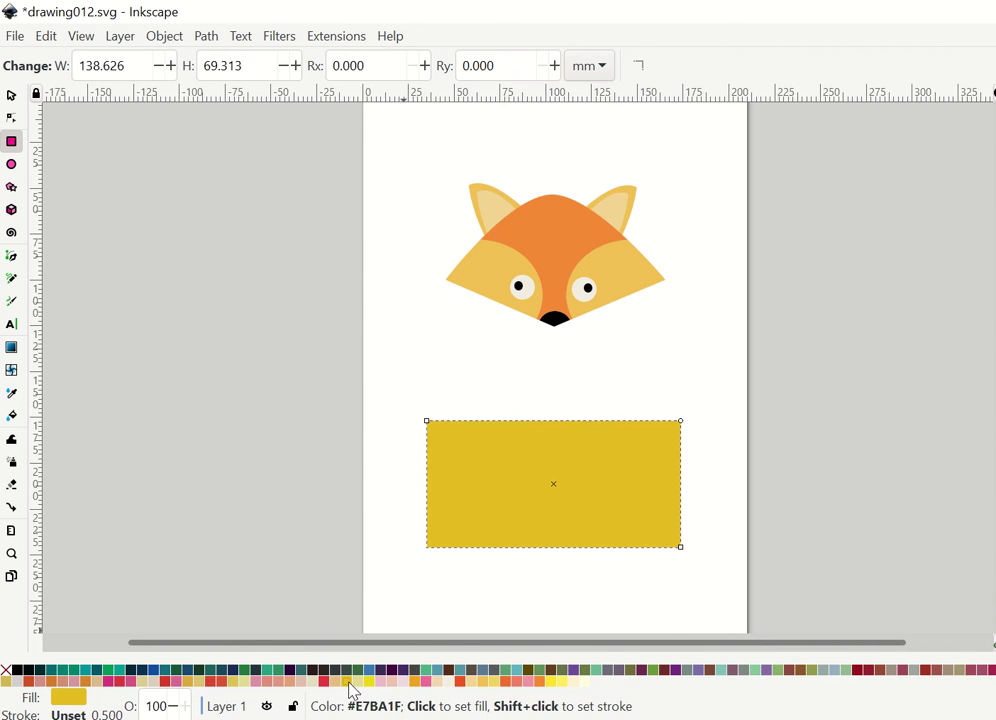
pyautogui.click(206, 36)
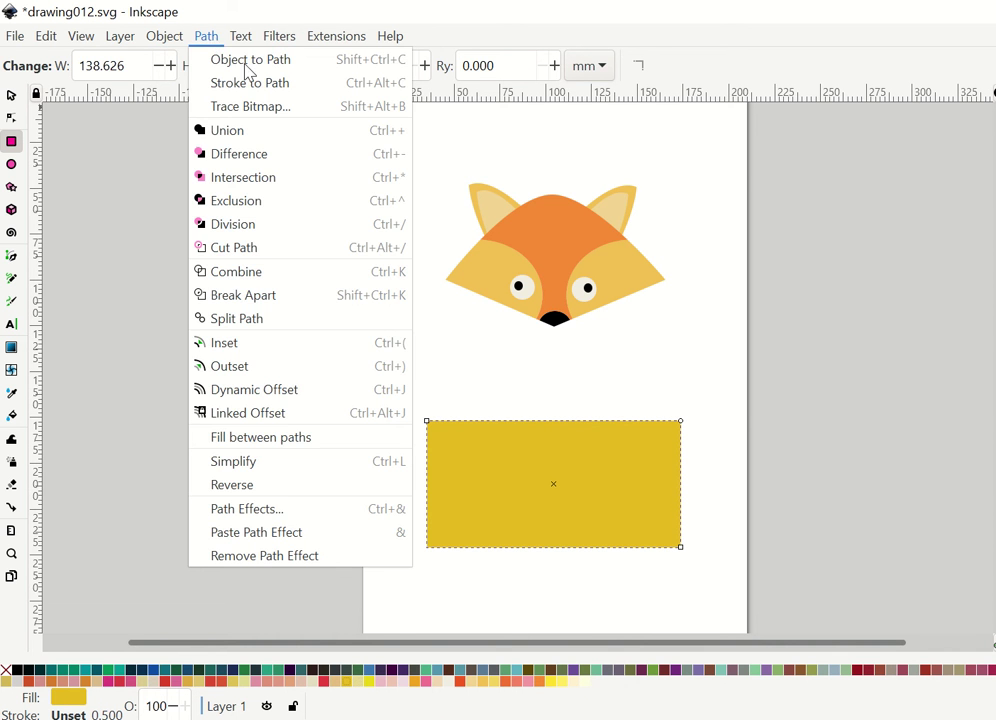
pyautogui.click(218, 59)
# Step: Add mid-top and mid-bottom nodes and join each pair of side corners into a diamond
pyautogui.click(11, 117)
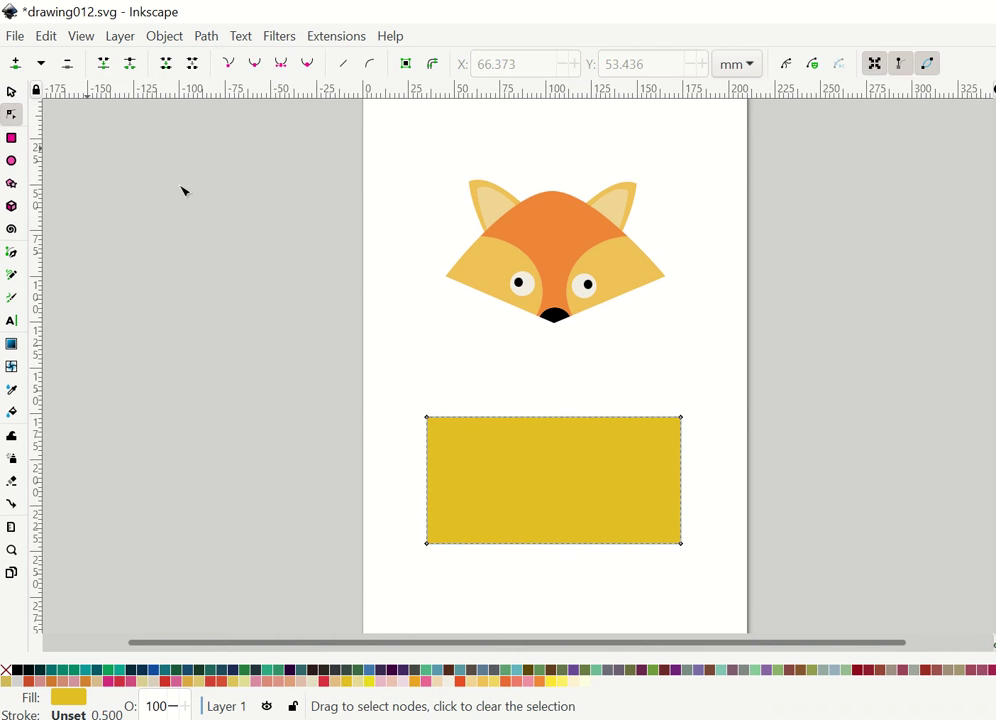
pyautogui.doubleClick(555, 418)
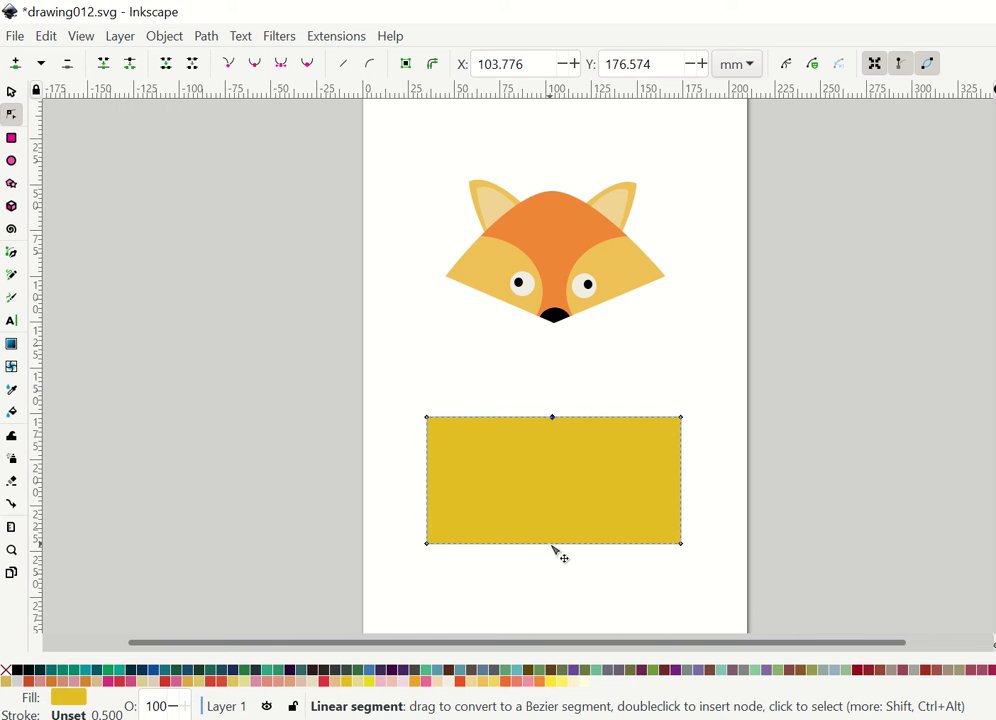
pyautogui.doubleClick(556, 546)
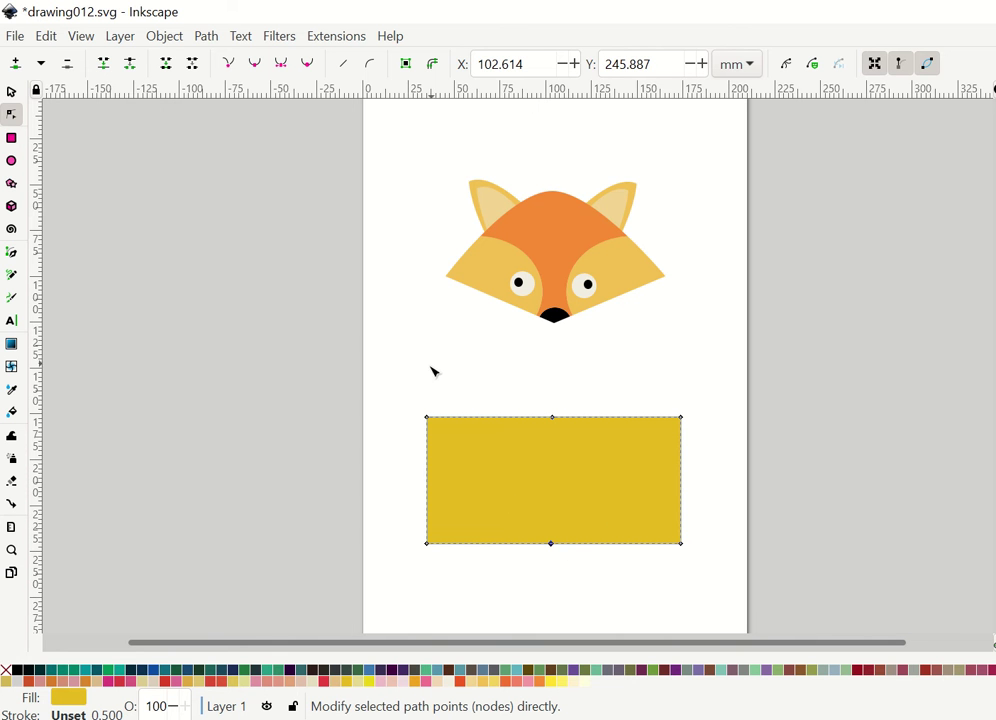
pyautogui.moveTo(402, 400); pyautogui.dragTo(440, 550)
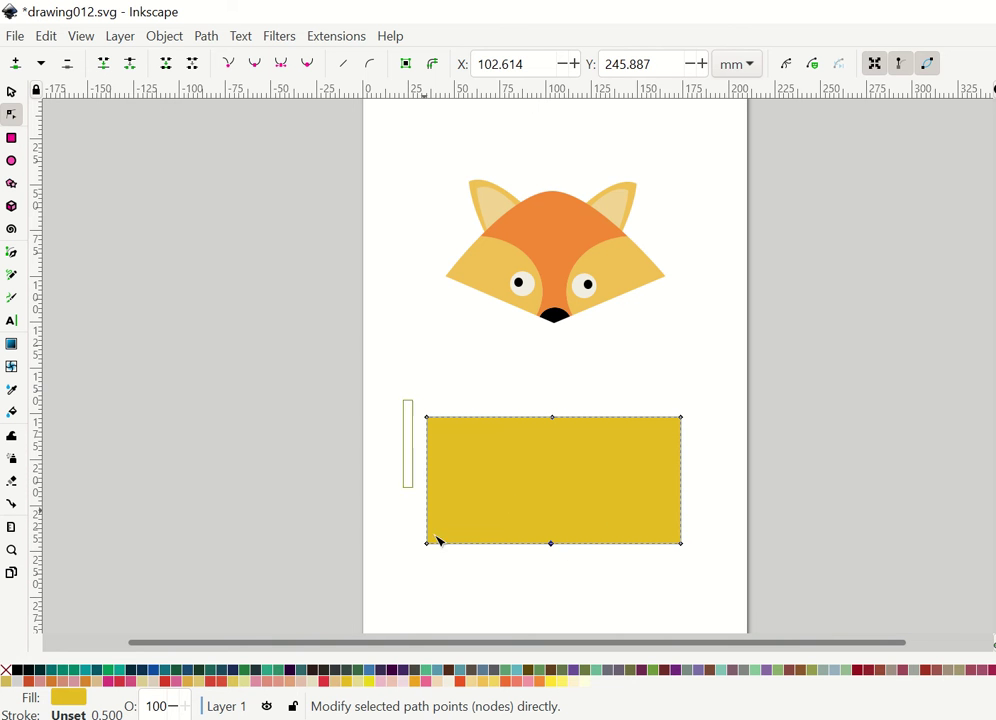
pyautogui.click(103, 63)
pyautogui.moveTo(705, 409); pyautogui.dragTo(663, 552)
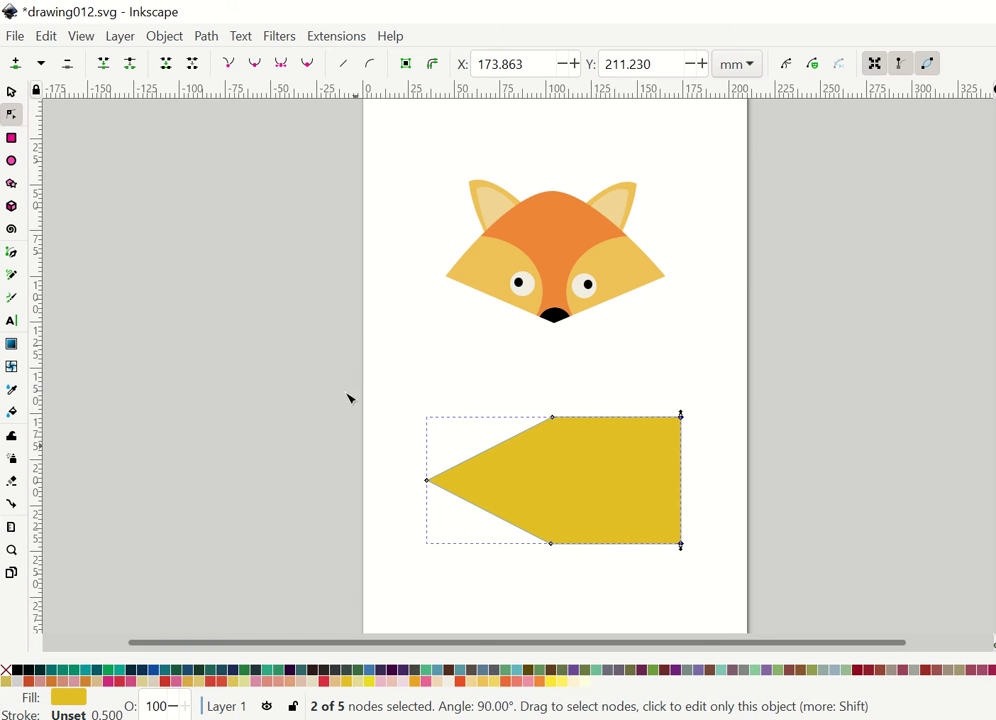
pyautogui.click(103, 63)
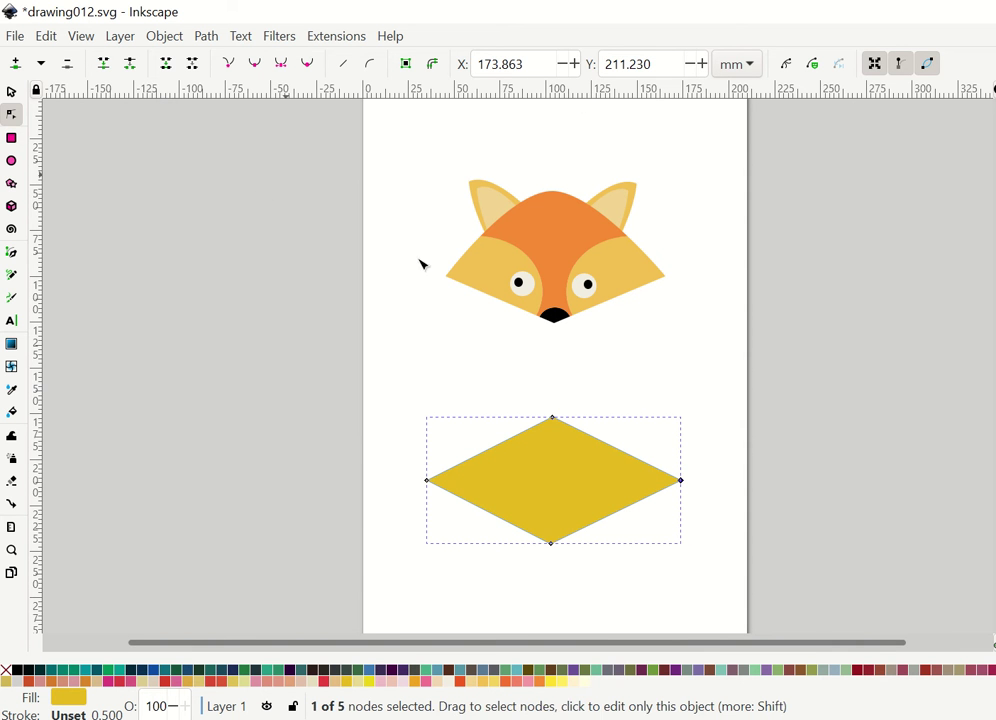
# Step: Stretch the diamond vertically to 138.626 × 106.874 mm
pyautogui.click(11, 92)
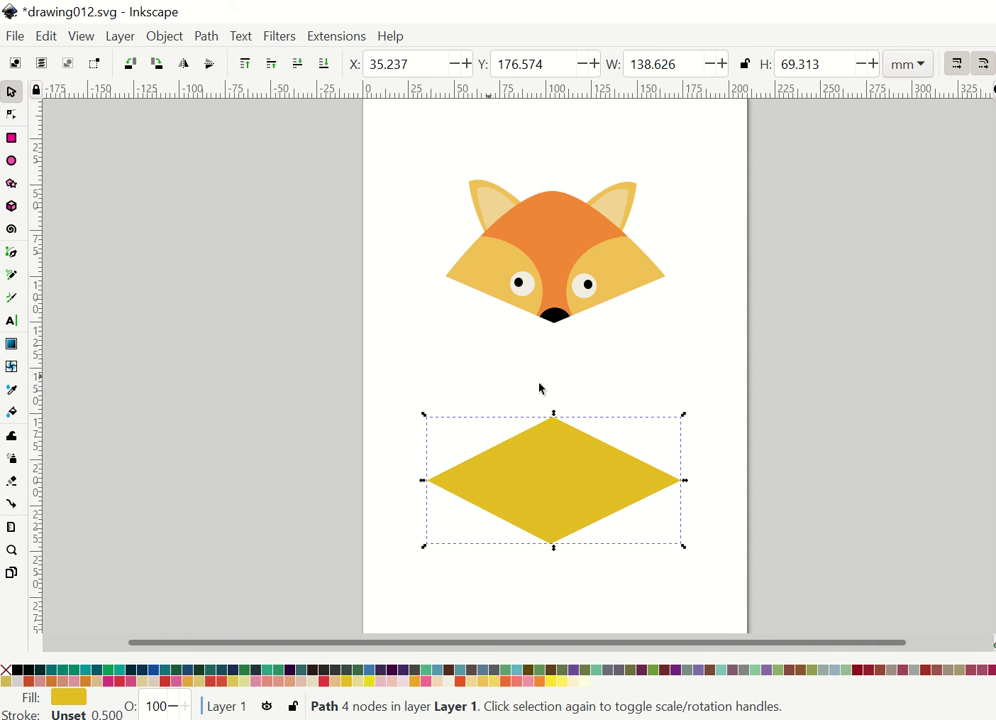
pyautogui.moveTo(556, 413); pyautogui.dragTo(555, 372)
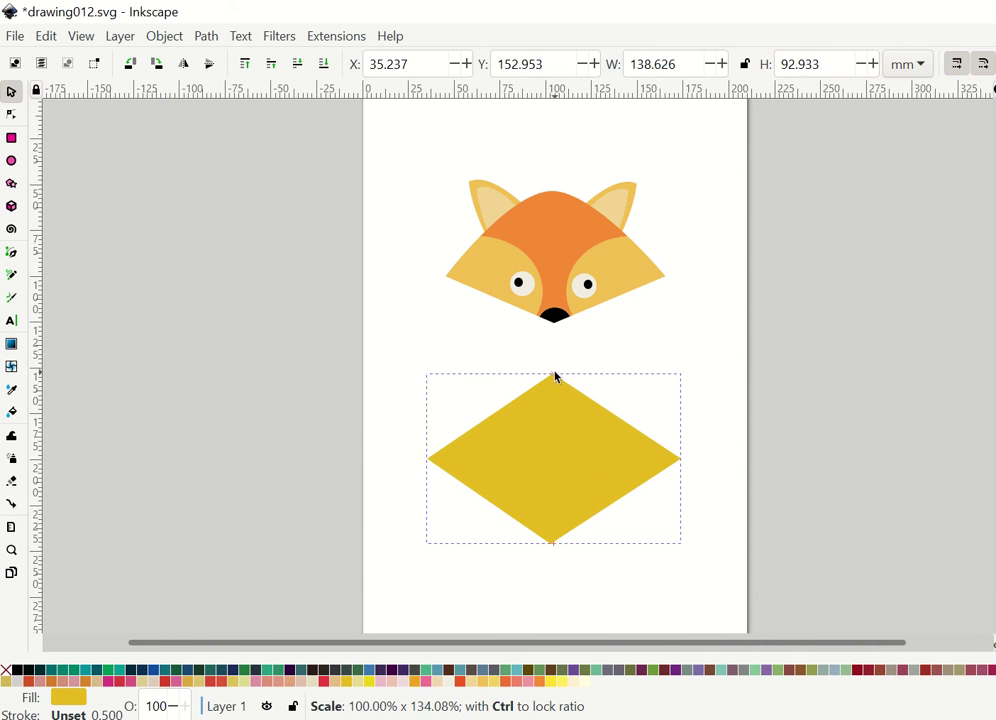
pyautogui.moveTo(558, 556); pyautogui.dragTo(551, 575)
pyautogui.click(568, 513)
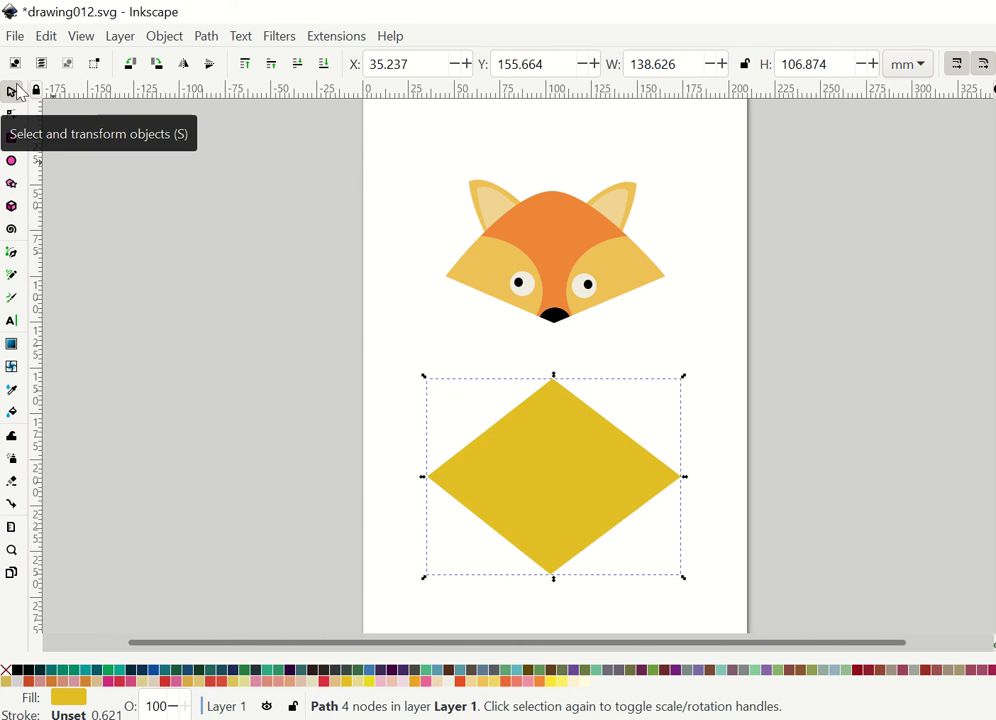
# Step: Make the diamond's top node smooth into a dome and lower its left and right points
pyautogui.click(11, 116)
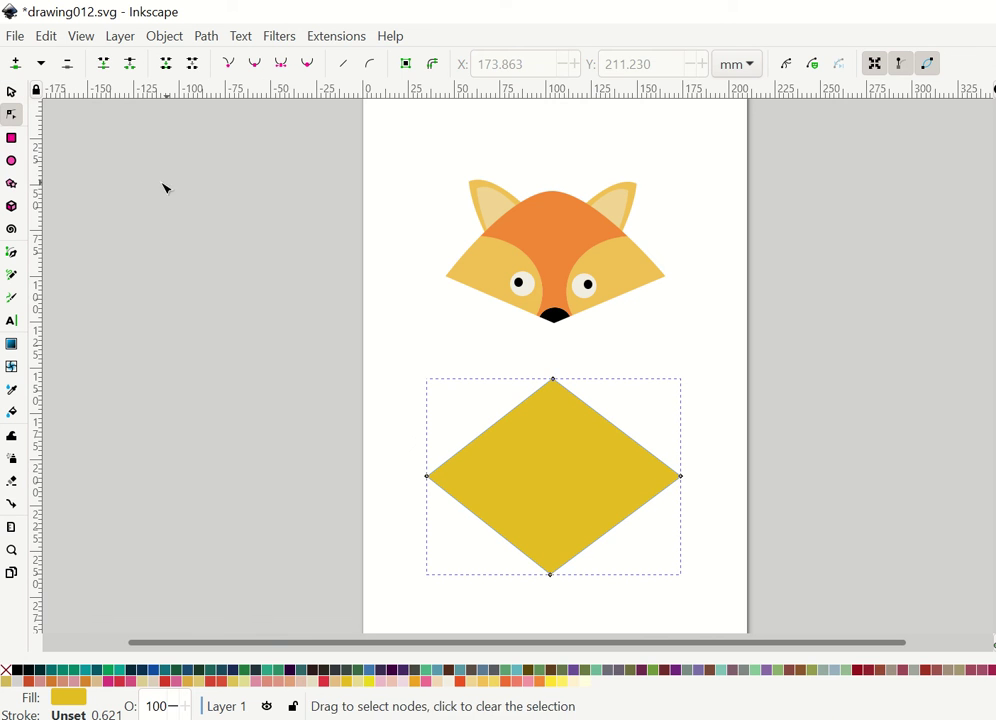
pyautogui.click(553, 381)
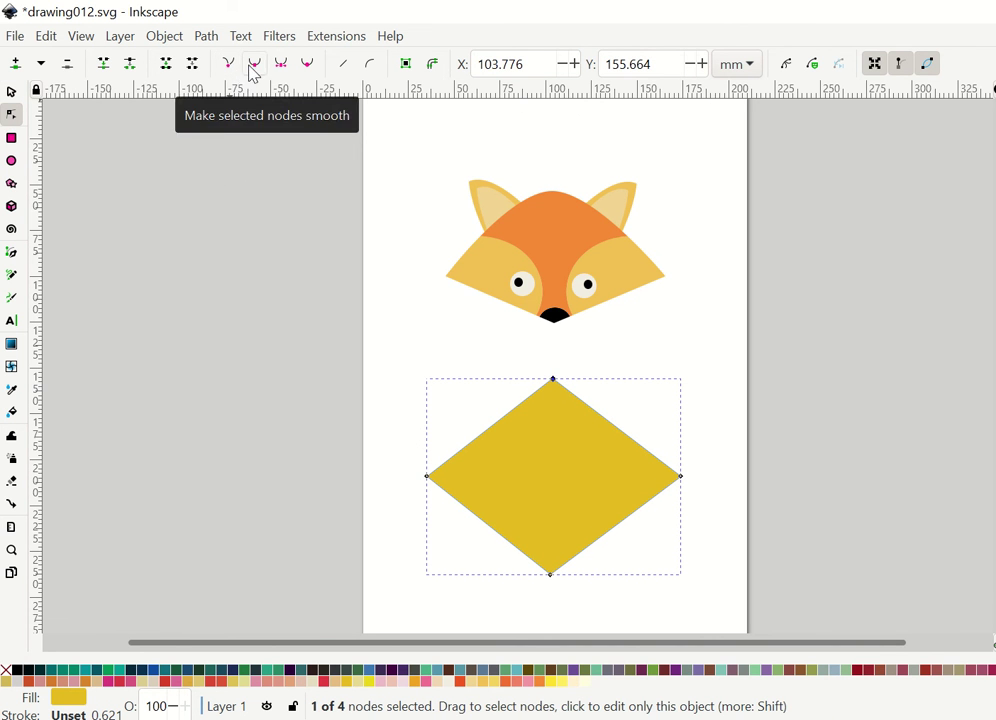
pyautogui.click(281, 66)
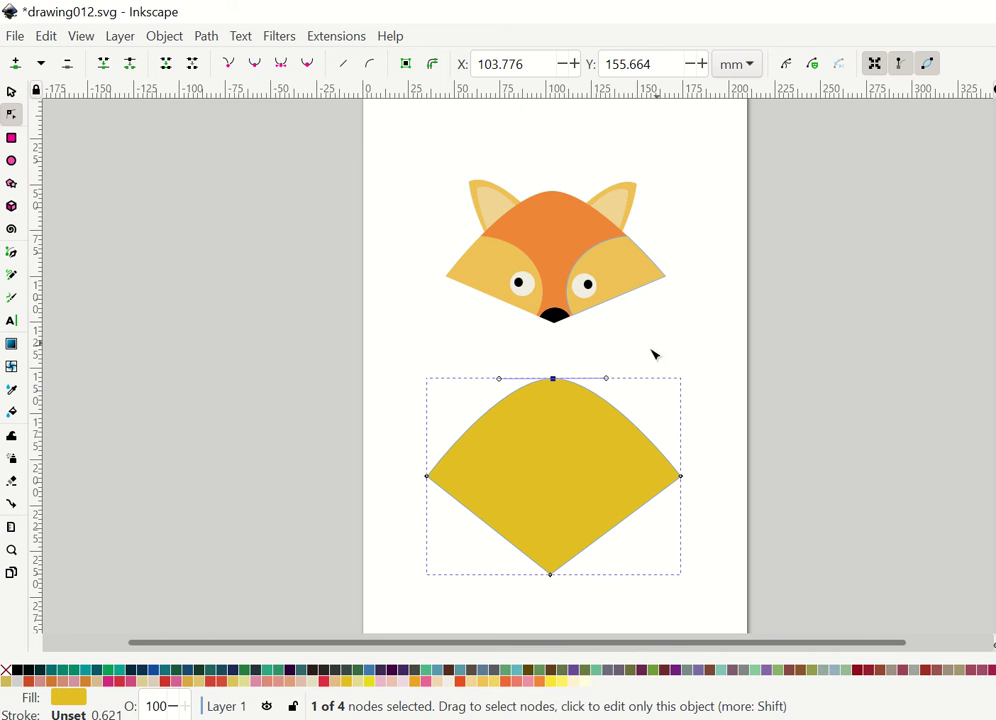
pyautogui.moveTo(387, 451)
pyautogui.mouseDown()
pyautogui.moveTo(722, 500)
pyautogui.moveTo(686, 515)
pyautogui.mouseUp()
pyautogui.press('Escape')
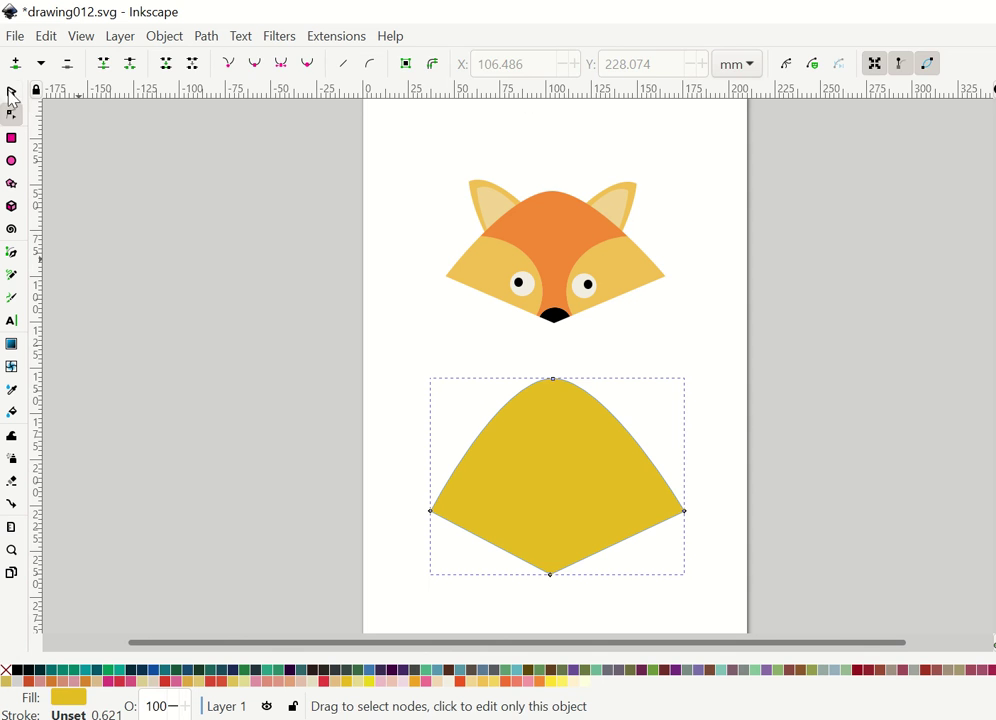
pyautogui.click(12, 95)
pyautogui.click(121, 366)
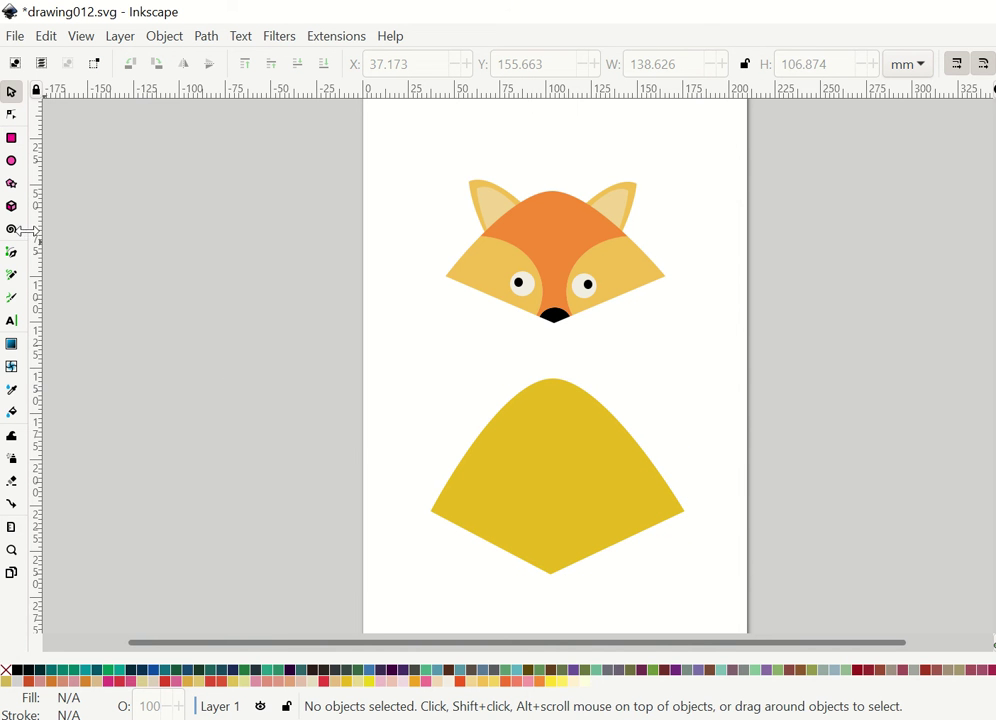
# Step: Draw an ellipse and enlarge it to cover the yellow body's bottom tip
pyautogui.click(11, 160)
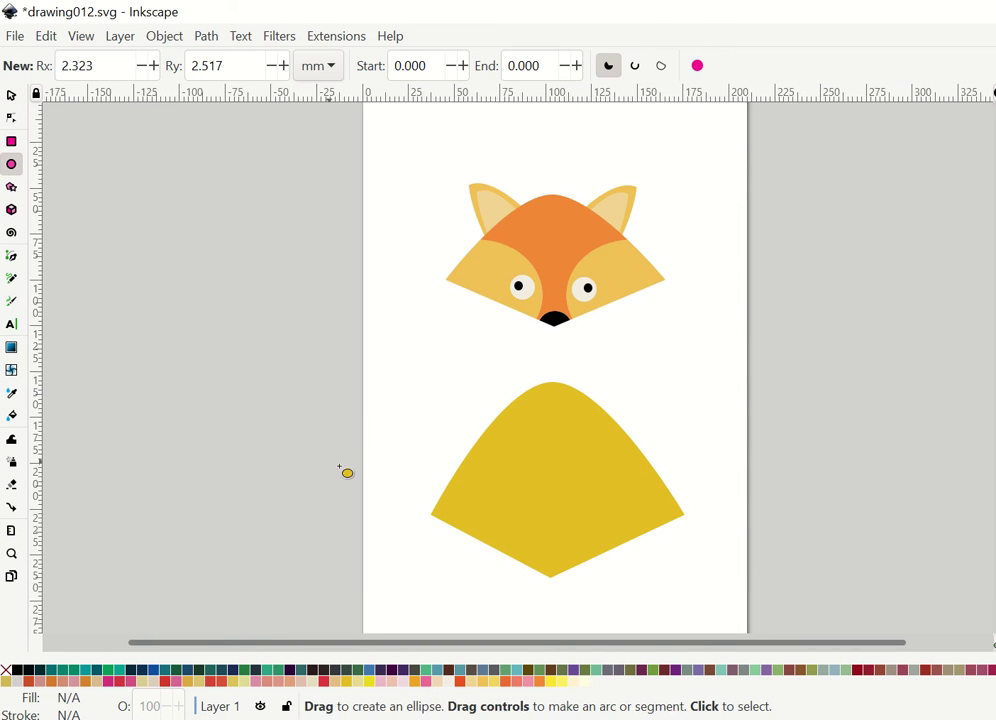
pyautogui.moveTo(387, 371); pyautogui.dragTo(410, 396)
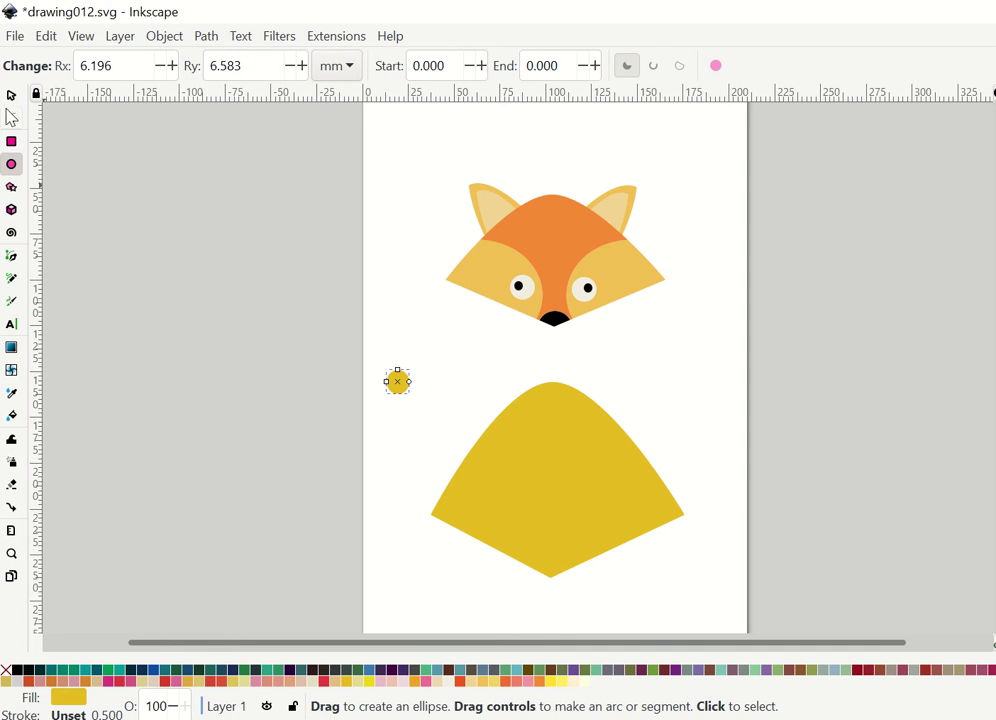
pyautogui.click(12, 99)
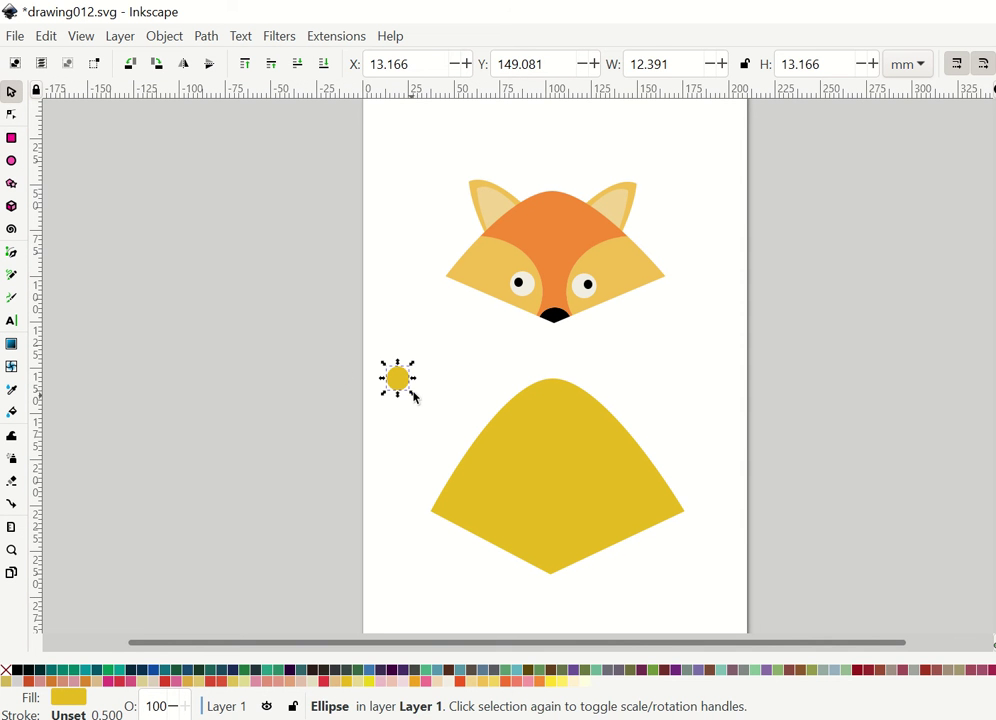
pyautogui.moveTo(415, 399); pyautogui.dragTo(553, 589)
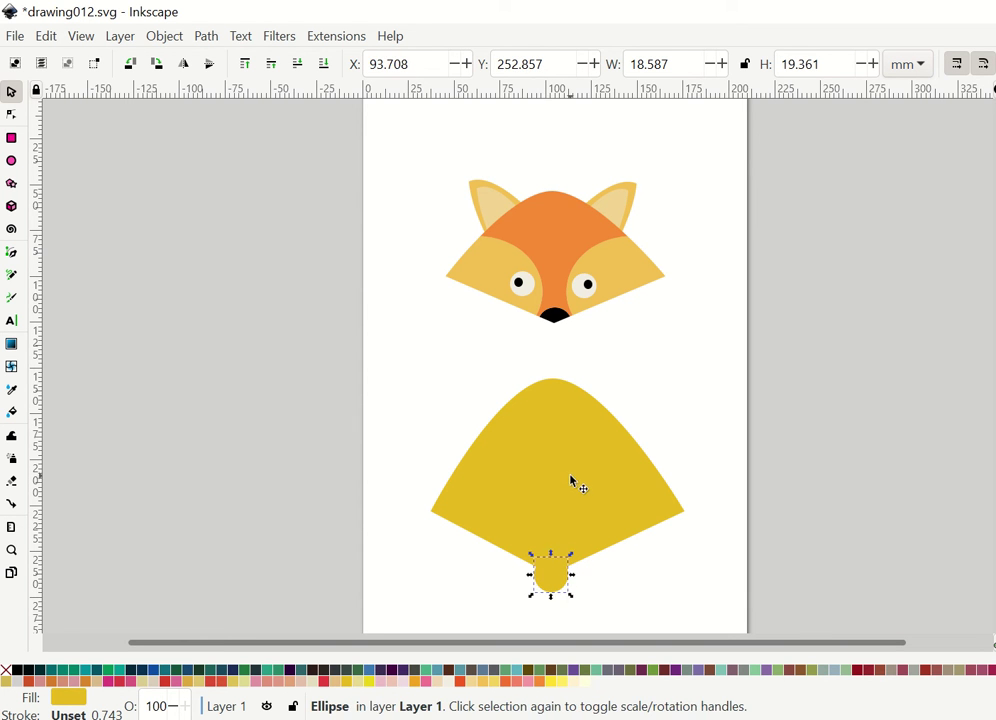
# Step: Divide the body with the ellipse and fill the small bottom-tip piece black
pyautogui.click(574, 478)
pyautogui.keyDown('shift'); pyautogui.click(551, 586); pyautogui.keyUp('shift')
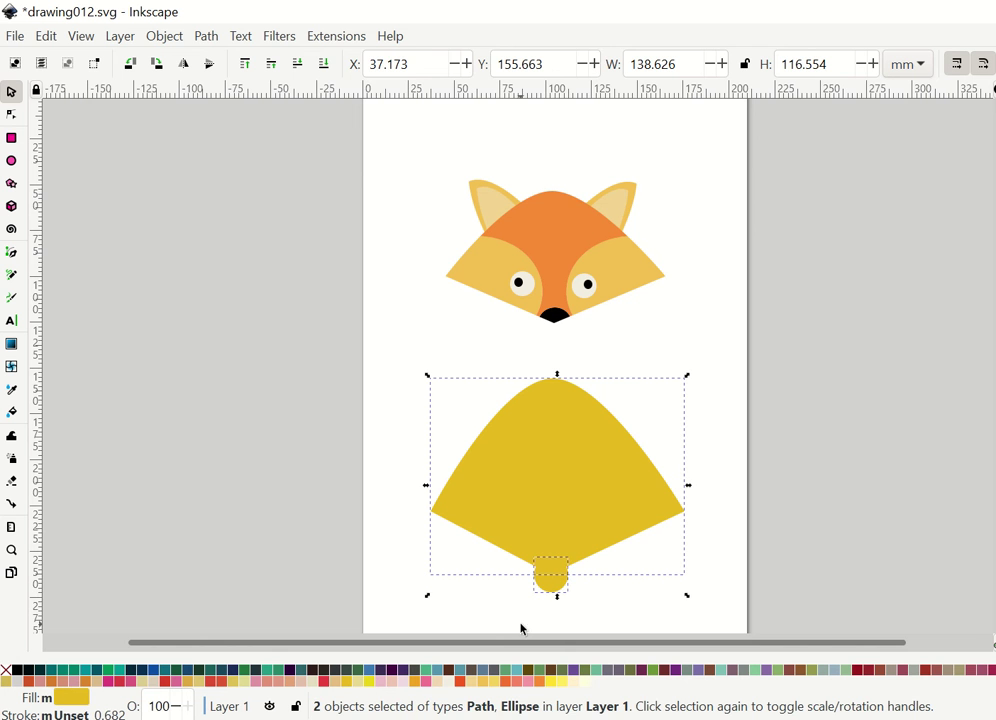
pyautogui.click(205, 37)
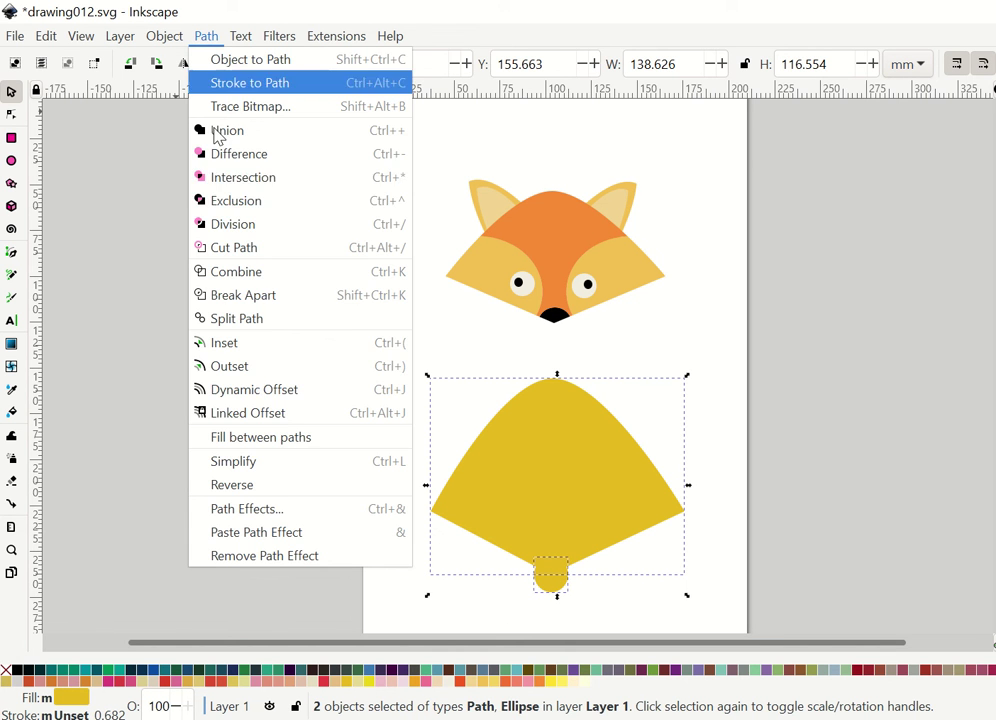
pyautogui.click(235, 221)
pyautogui.click(620, 605)
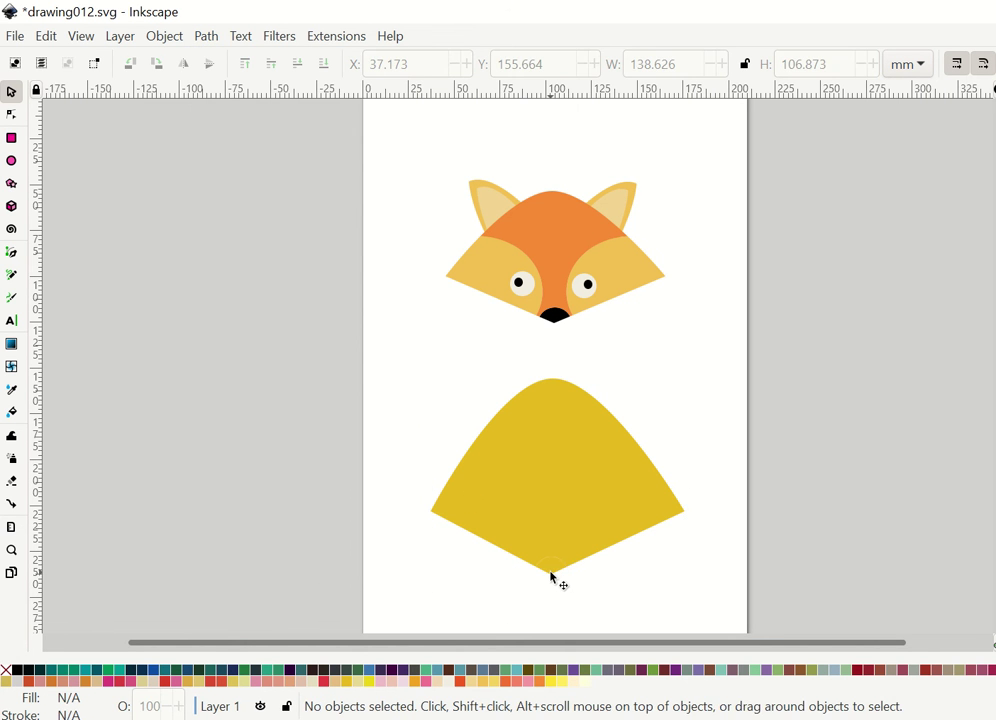
pyautogui.click(553, 577)
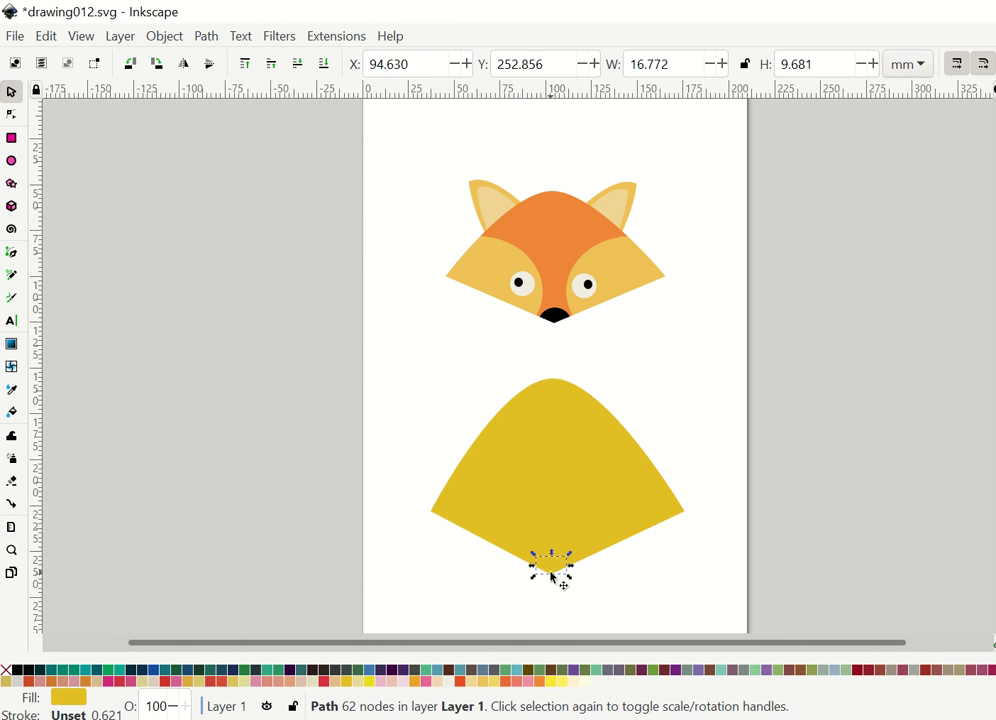
pyautogui.click(16, 669)
pyautogui.click(234, 332)
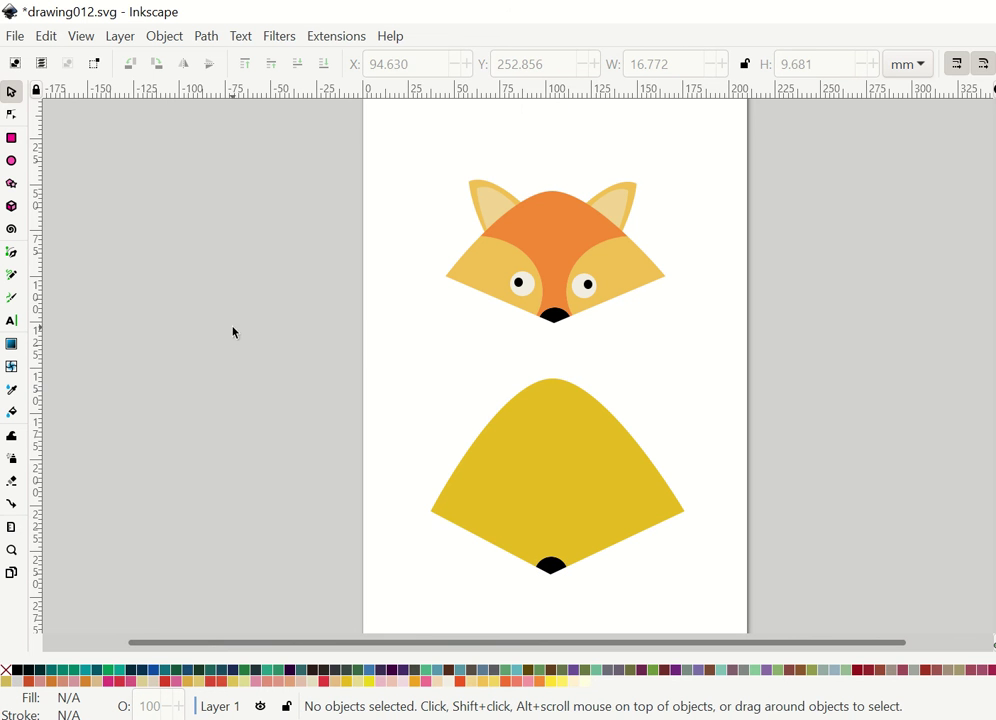
pyautogui.click(11, 161)
# Step: Draw a black ellipse over the body's lower left and scale it into an 80.542 × 80.155 mm circle
pyautogui.moveTo(332, 378)
pyautogui.mouseDown()
pyautogui.moveTo(386, 480)
pyautogui.moveTo(473, 530)
pyautogui.mouseUp()
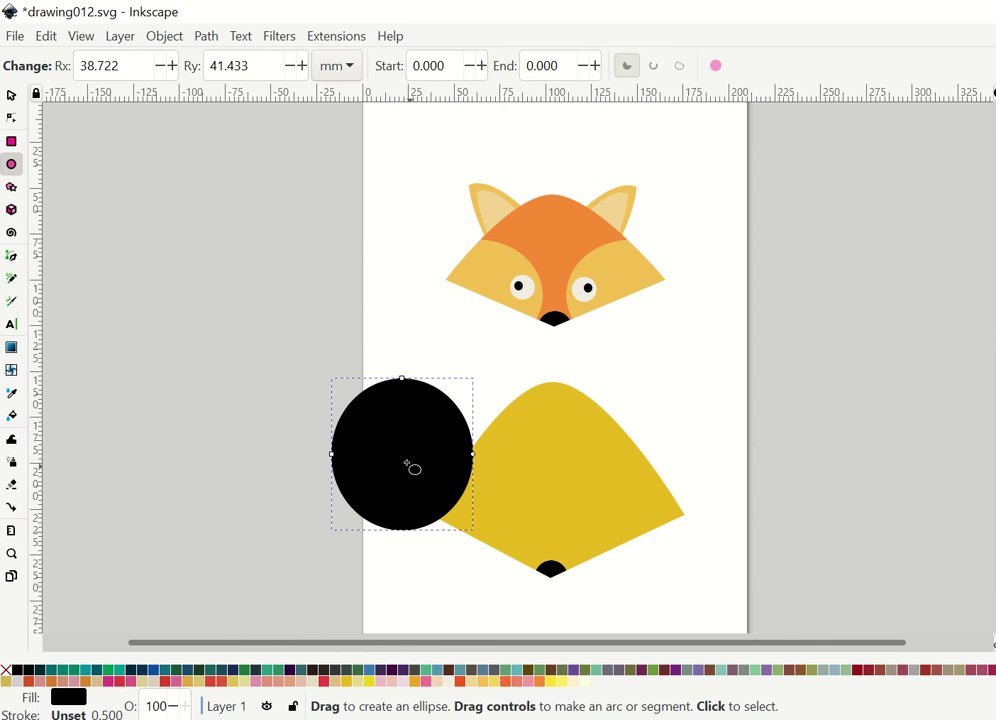
pyautogui.click(11, 95)
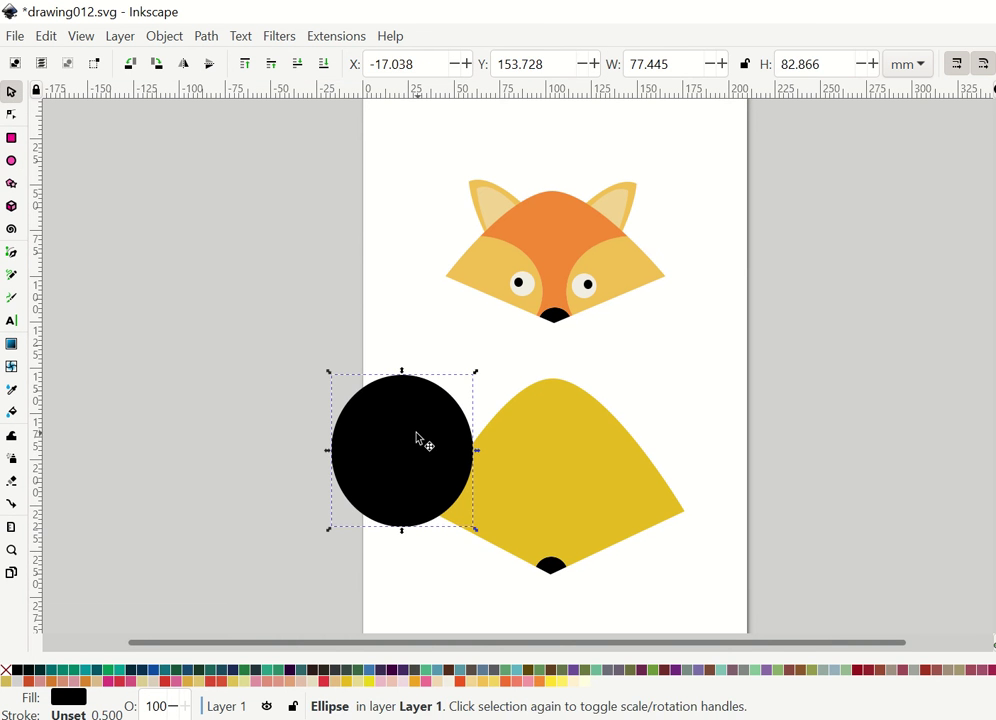
pyautogui.moveTo(418, 437)
pyautogui.mouseDown()
pyautogui.moveTo(457, 511)
pyautogui.moveTo(473, 517)
pyautogui.mouseUp()
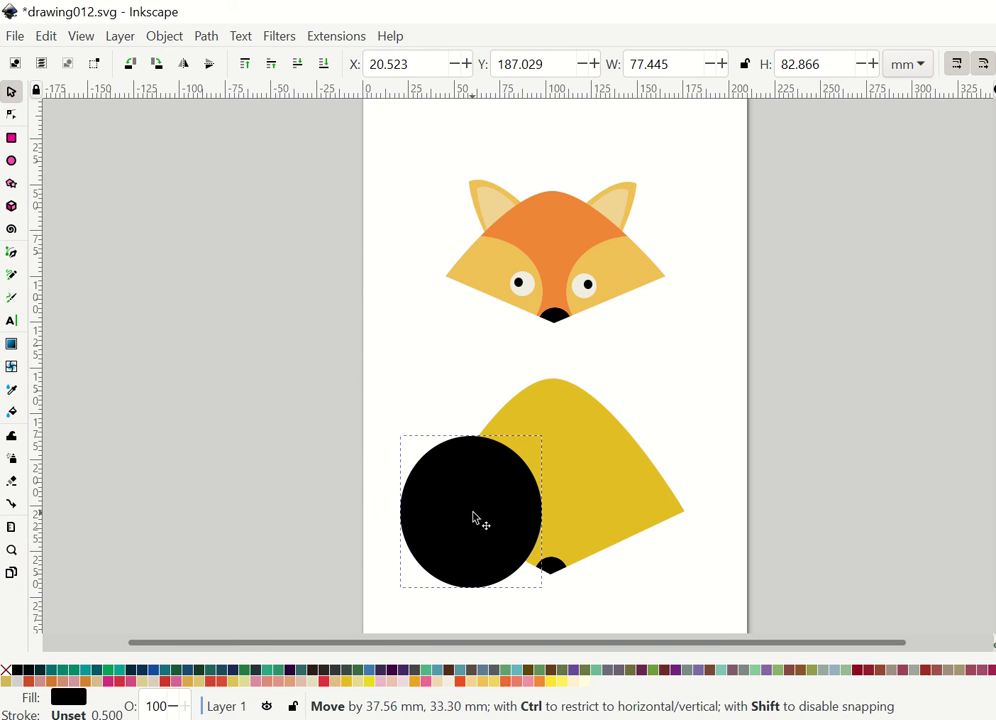
pyautogui.moveTo(473, 517); pyautogui.dragTo(471, 522)
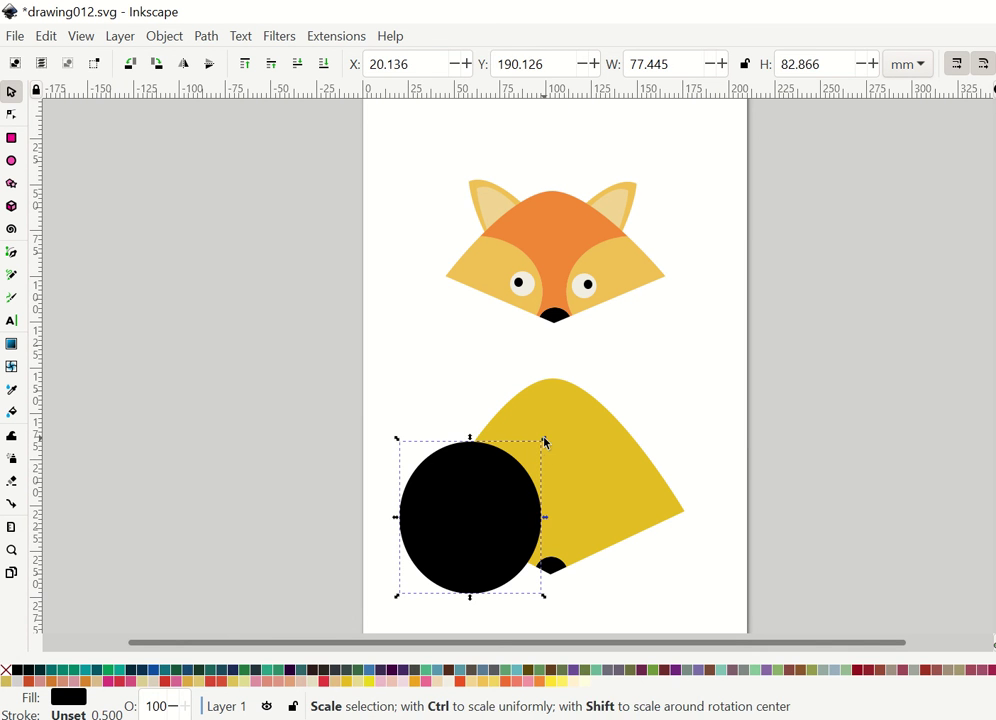
pyautogui.moveTo(546, 442); pyautogui.dragTo(550, 447)
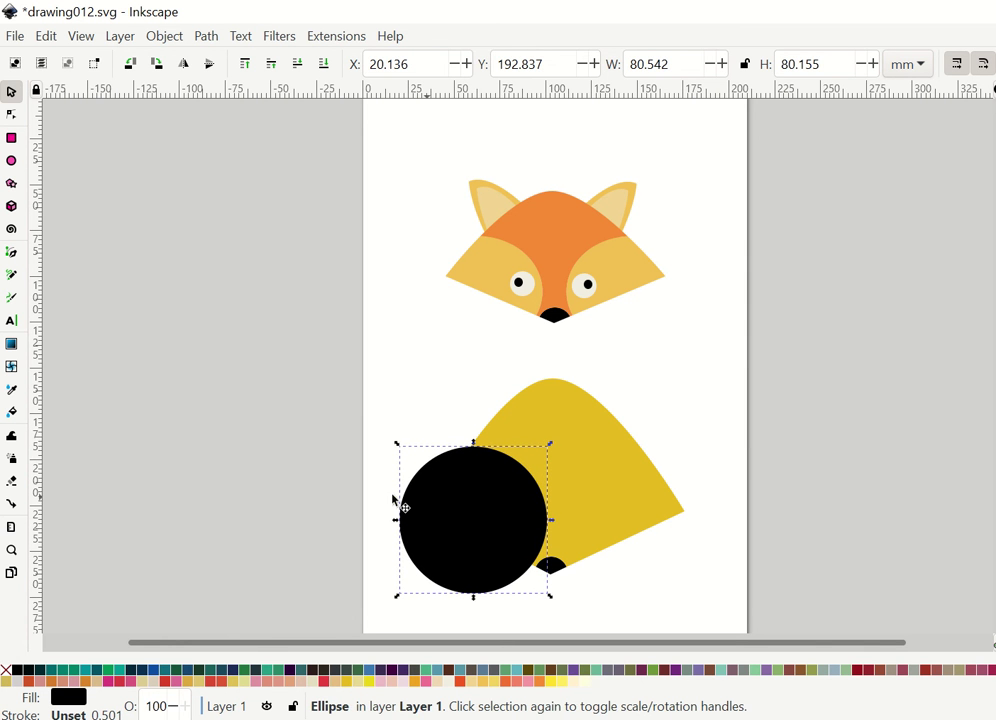
# Step: Duplicate the black circle and place the copy over the body's lower right side
pyautogui.click(578, 480)
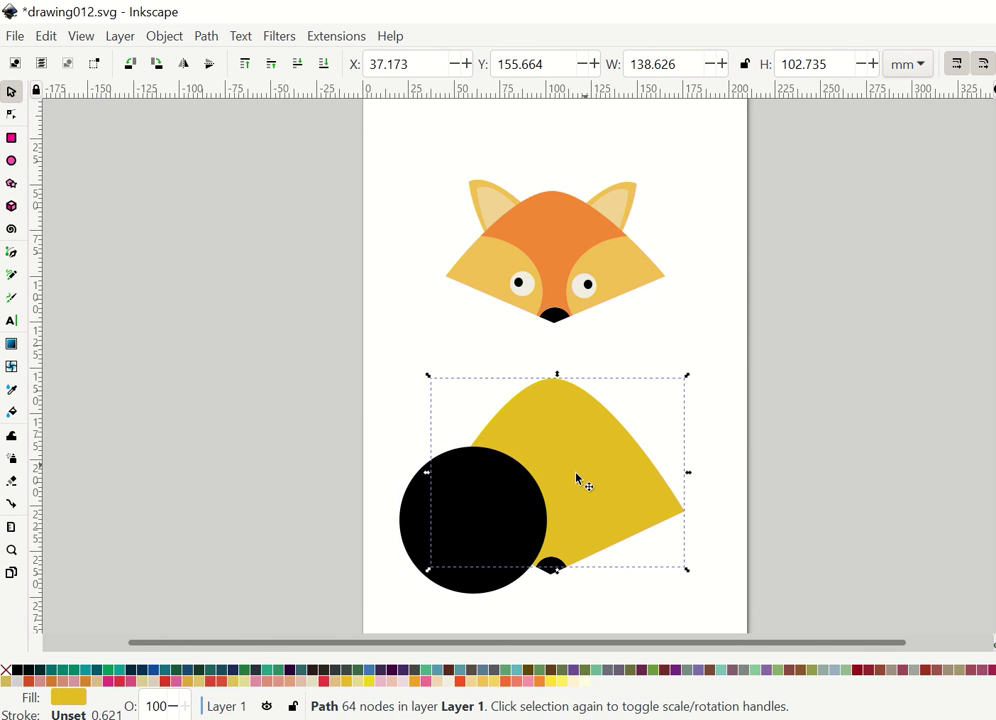
pyautogui.click(410, 520)
pyautogui.hotkey('ctrl', 'd')
pyautogui.moveTo(493, 527)
pyautogui.mouseDown()
pyautogui.moveTo(656, 500)
pyautogui.moveTo(651, 524)
pyautogui.mouseUp()
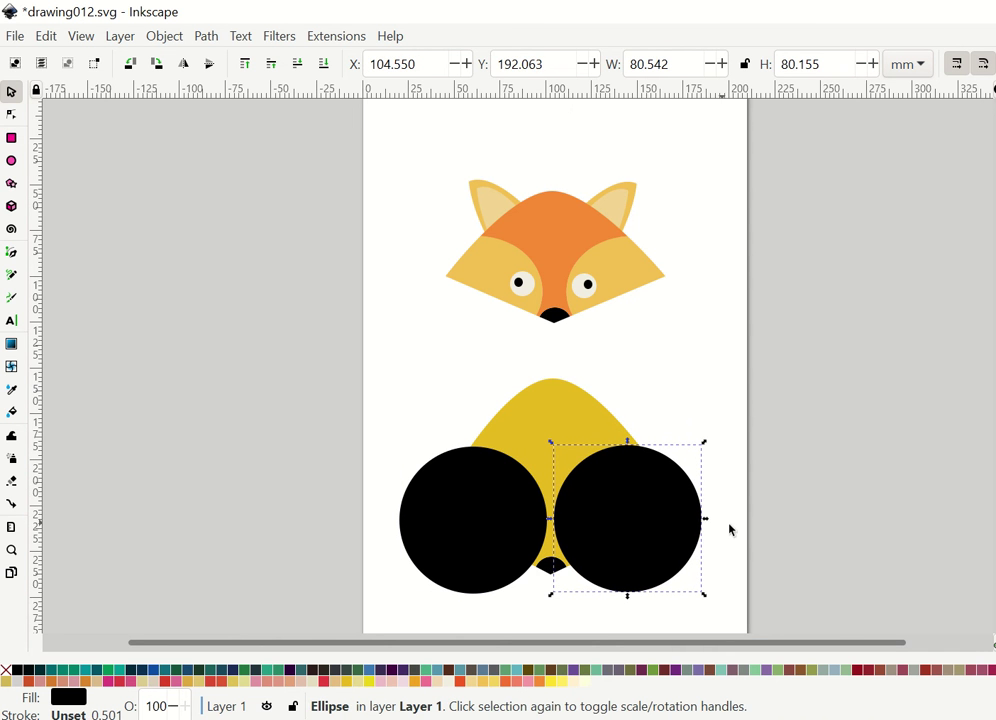
pyautogui.click(730, 532)
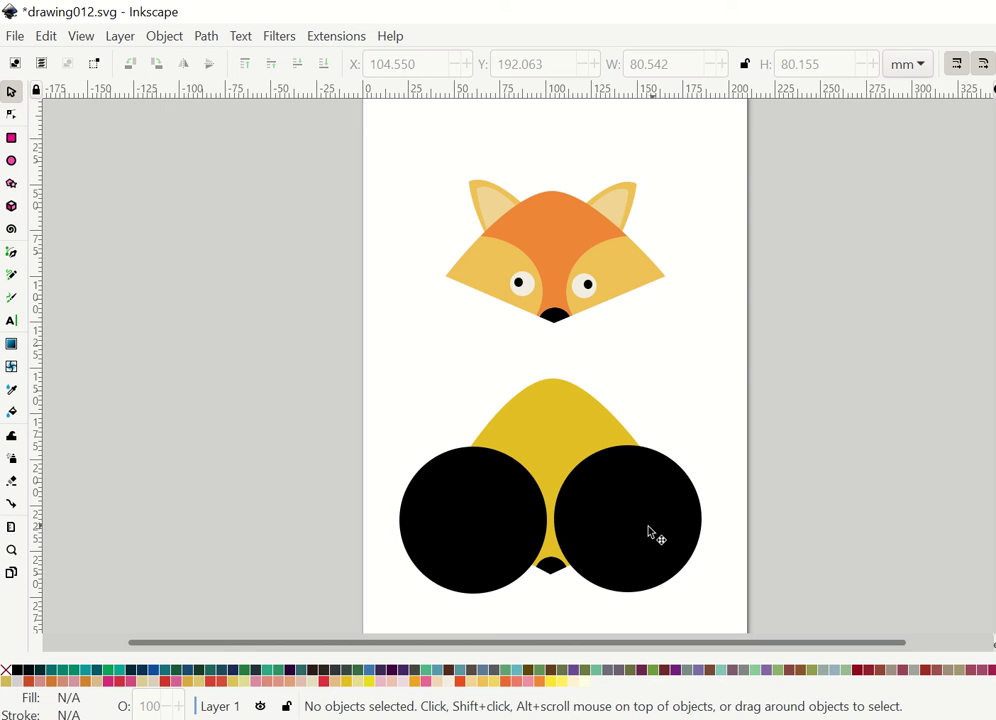
pyautogui.click(646, 532)
pyautogui.moveTo(647, 531); pyautogui.dragTo(651, 536)
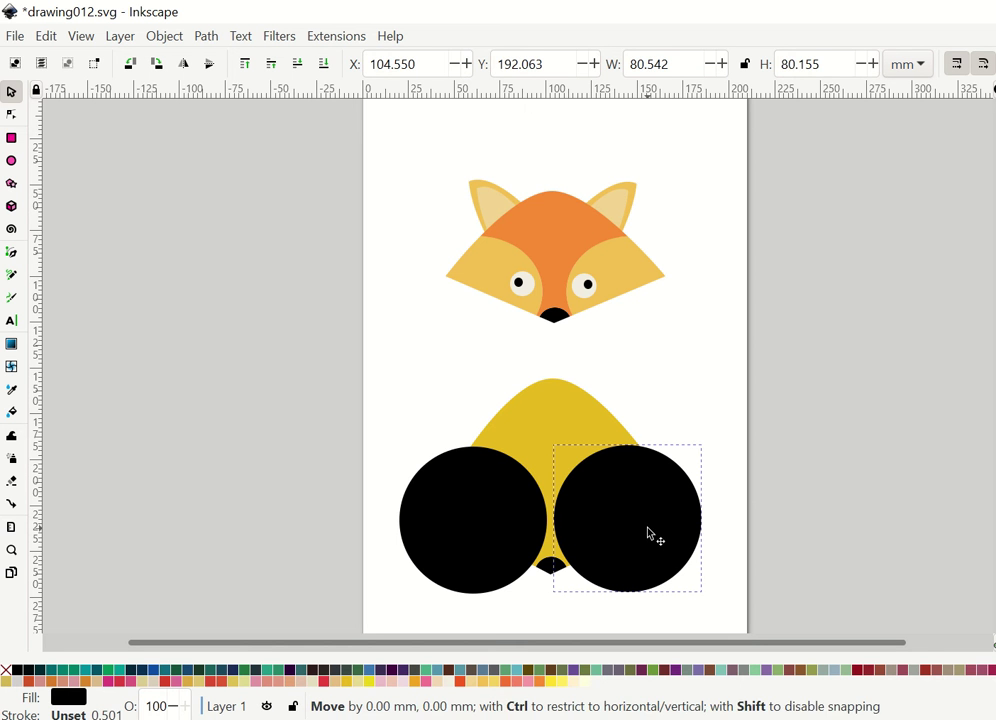
# Step: Select the yellow body together with the left black circle
pyautogui.click(669, 431)
pyautogui.click(574, 422)
pyautogui.keyDown('shift'); pyautogui.click(492, 497); pyautogui.keyUp('shift')
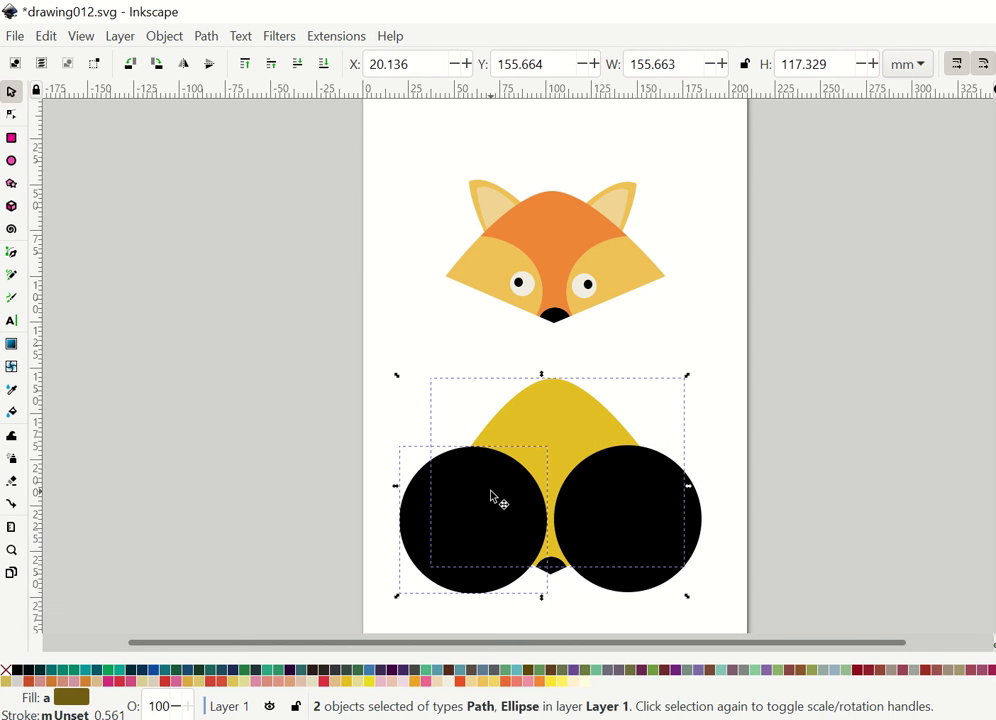
# Step: Divide the body with the left circle and colour the left piece orange
pyautogui.click(205, 36)
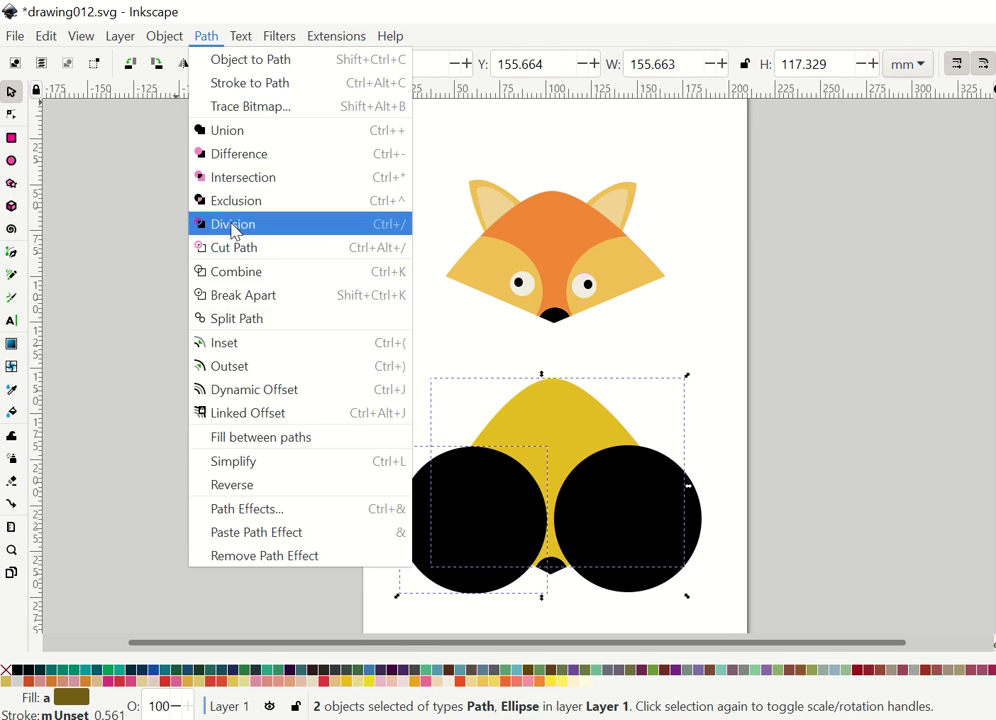
pyautogui.click(231, 225)
pyautogui.click(295, 350)
pyautogui.click(478, 500)
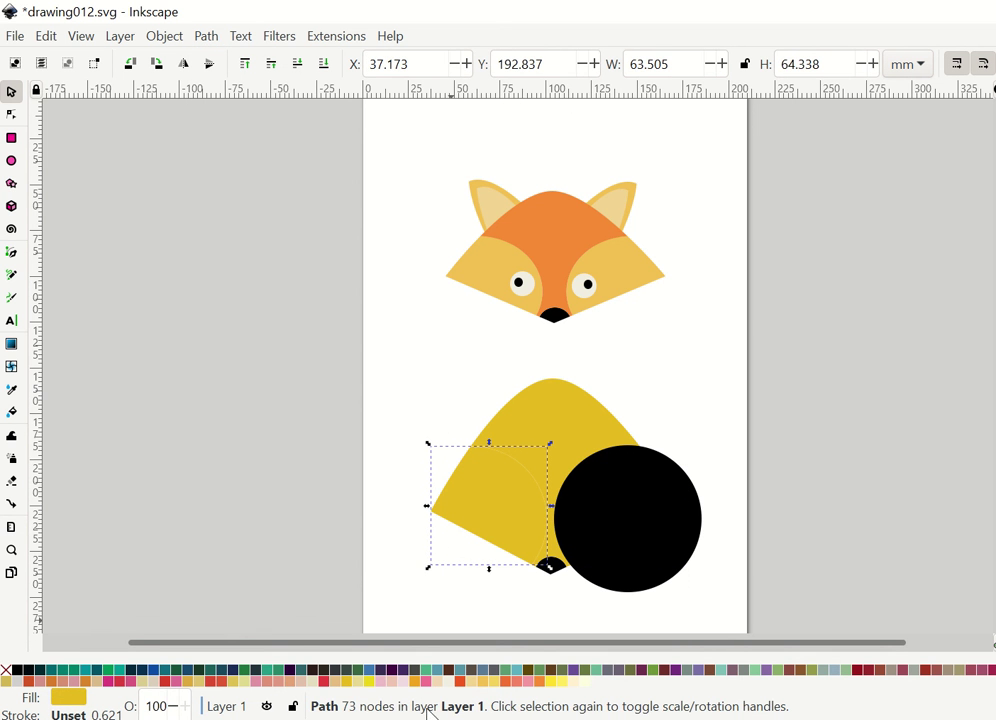
pyautogui.click(413, 681)
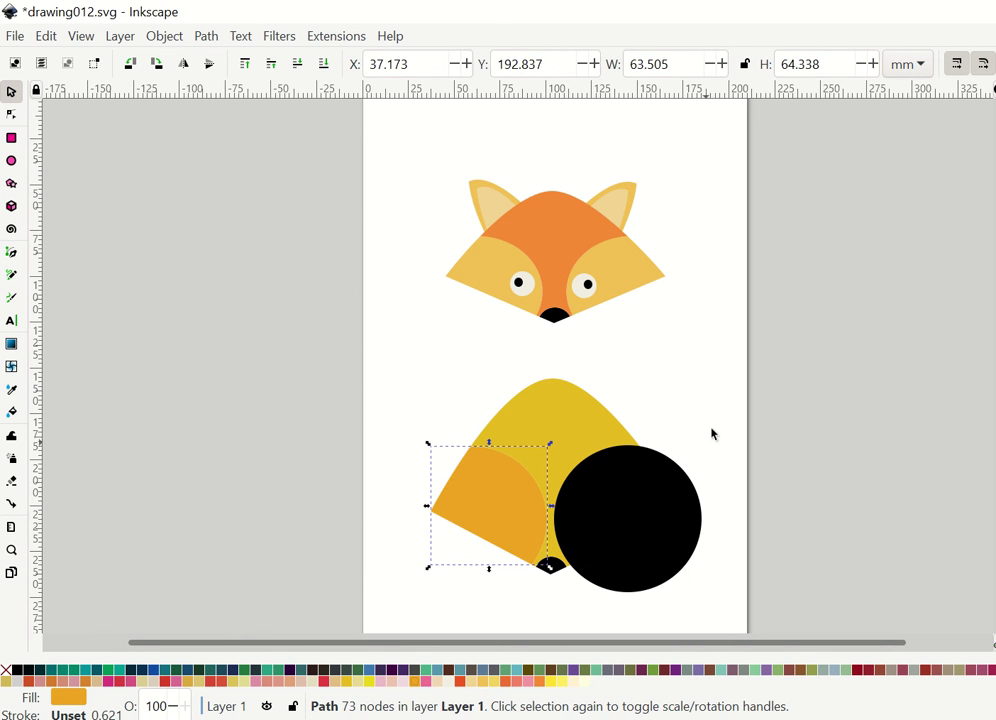
# Step: Divide the body with the right circle and colour the right piece orange
pyautogui.click(590, 420)
pyautogui.keyDown('shift'); pyautogui.click(640, 533); pyautogui.keyUp('shift')
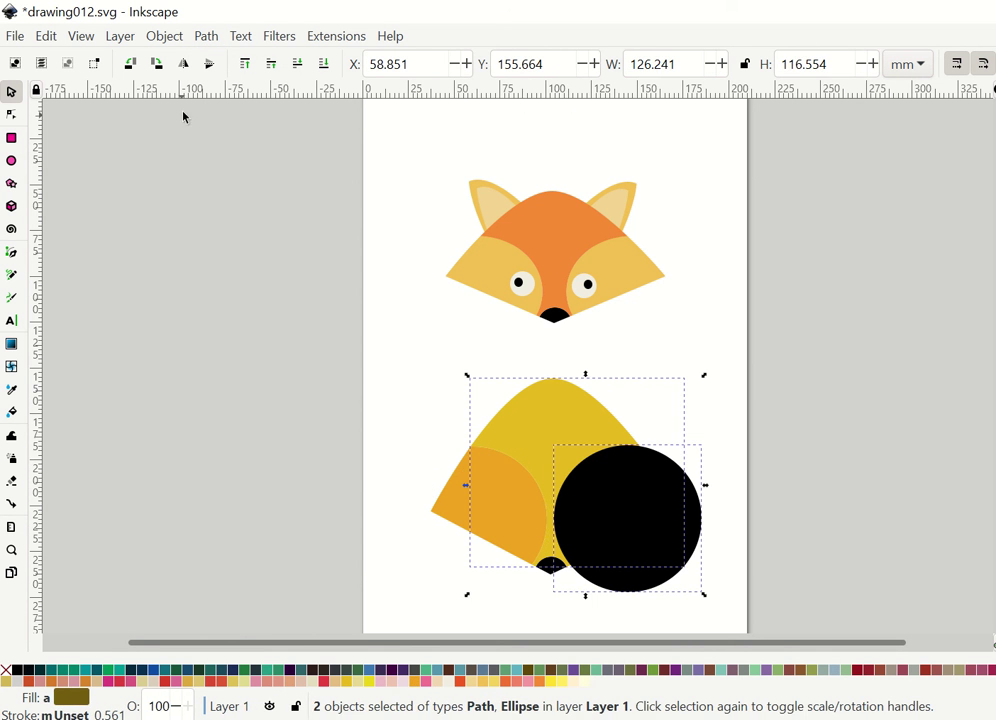
pyautogui.click(210, 38)
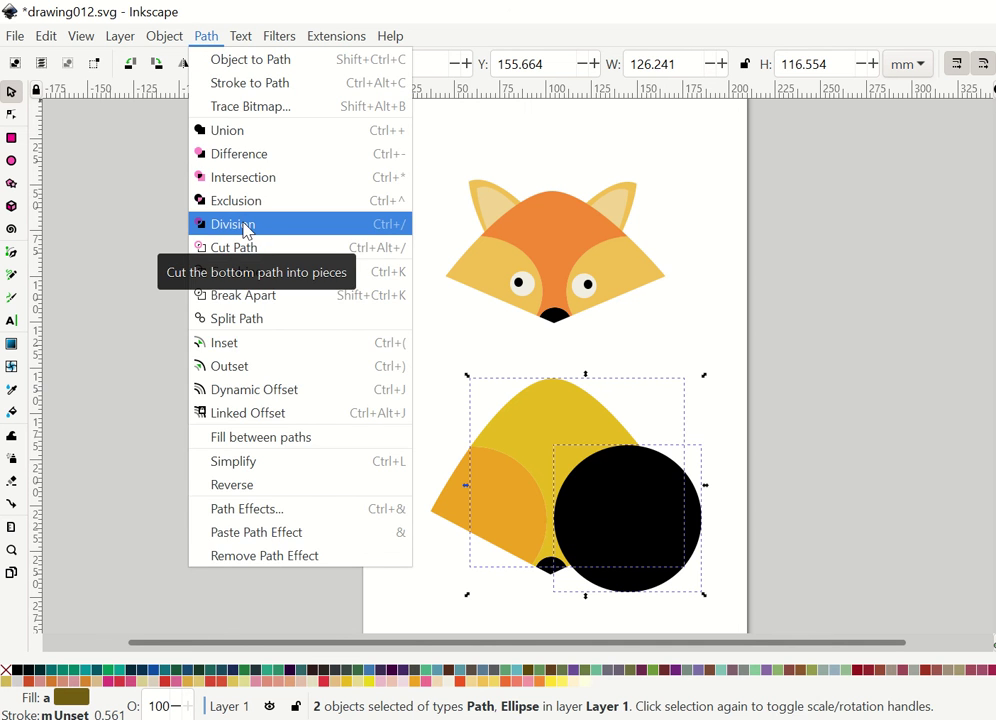
pyautogui.click(247, 231)
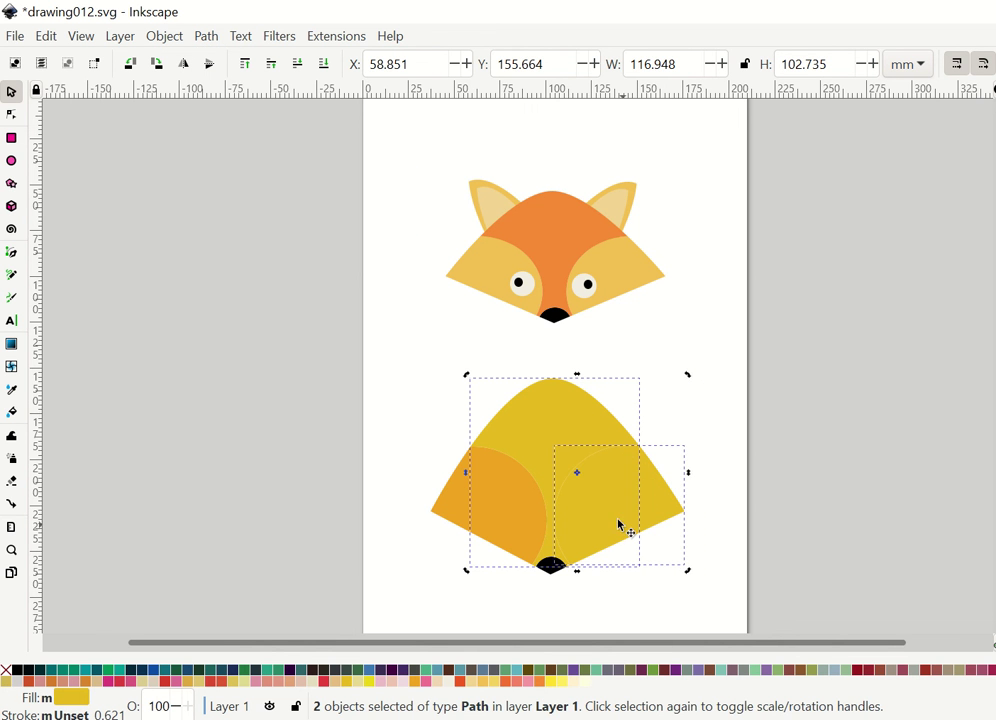
pyautogui.click(600, 550)
pyautogui.click(656, 512)
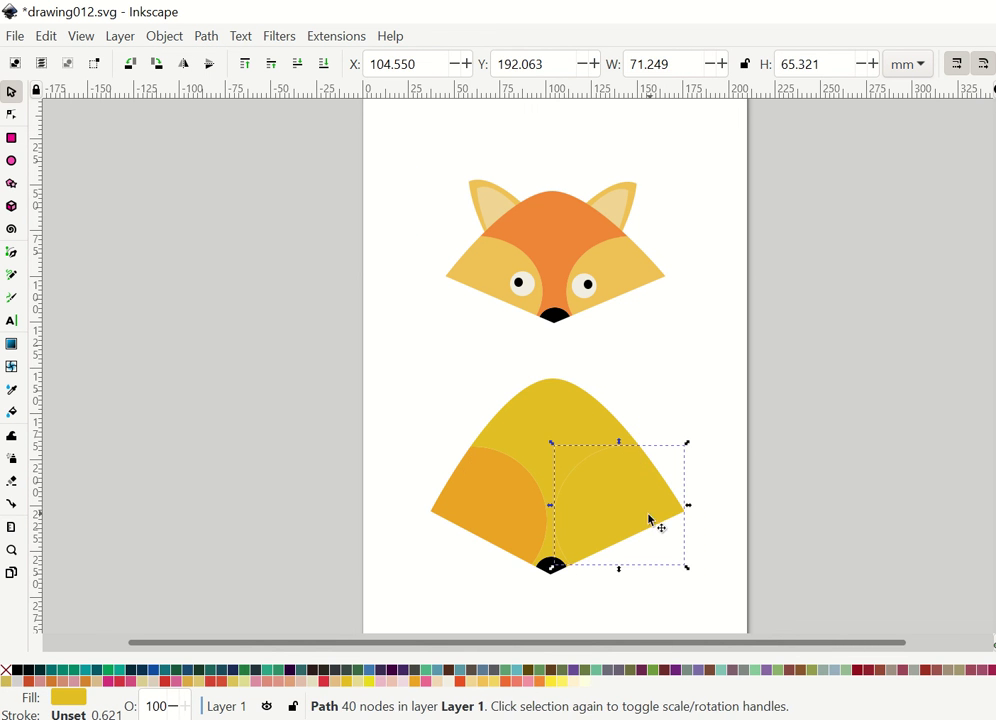
pyautogui.click(421, 683)
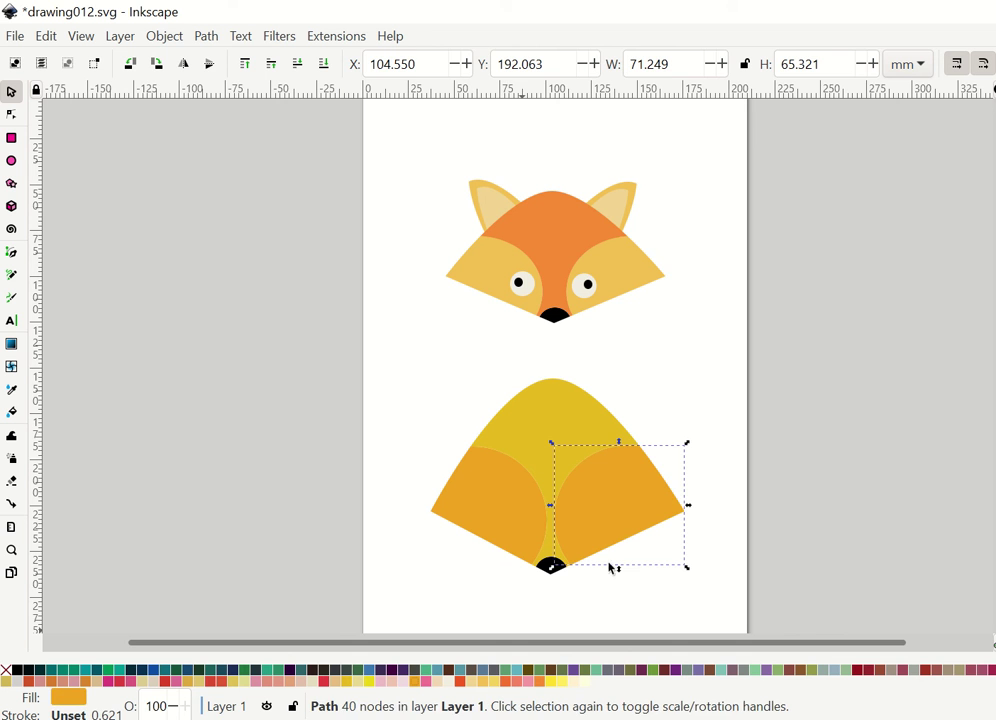
pyautogui.click(728, 355)
pyautogui.click(563, 523)
pyautogui.click(705, 352)
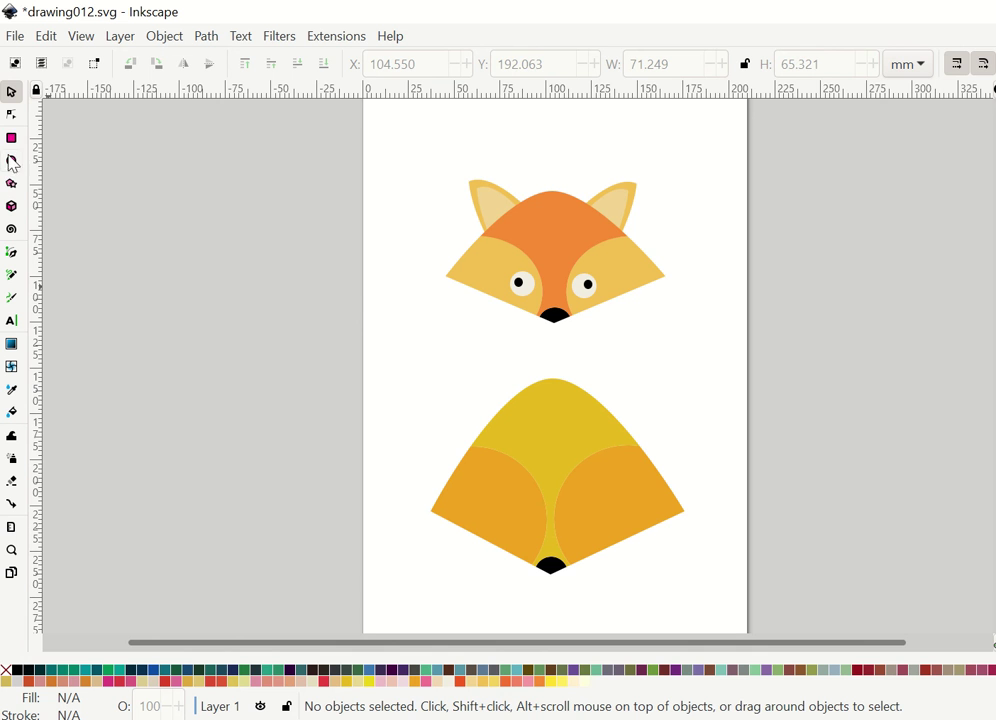
# Step: Draw a 3-corner orange triangle (42.964 × 42.253 mm) and tuck it behind the body's upper-left edge
pyautogui.click(12, 185)
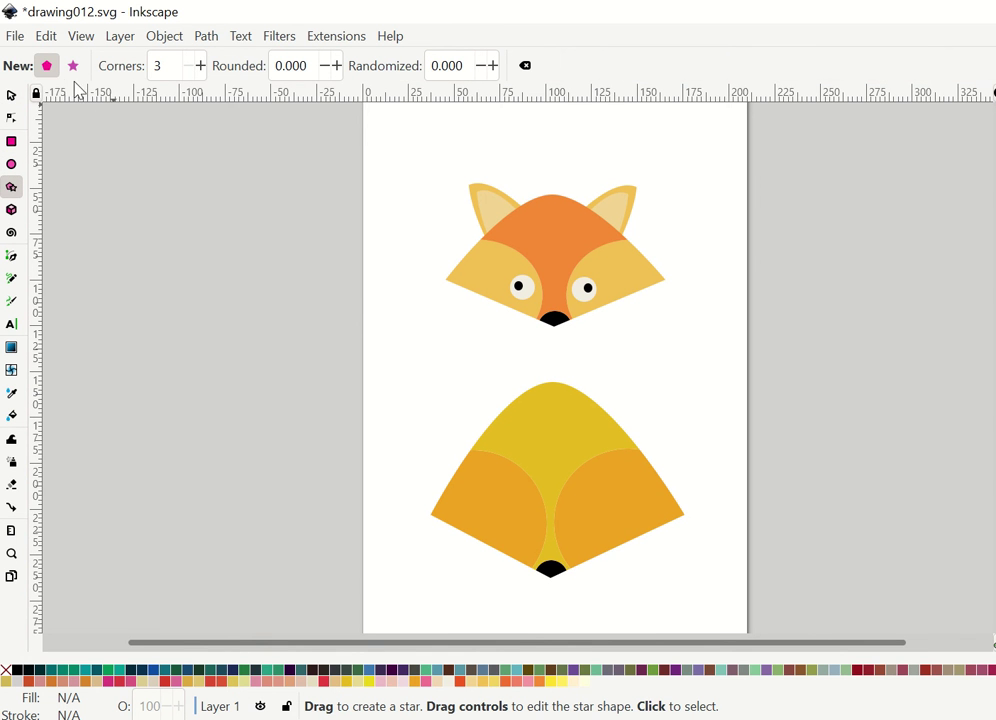
pyautogui.click(161, 65)
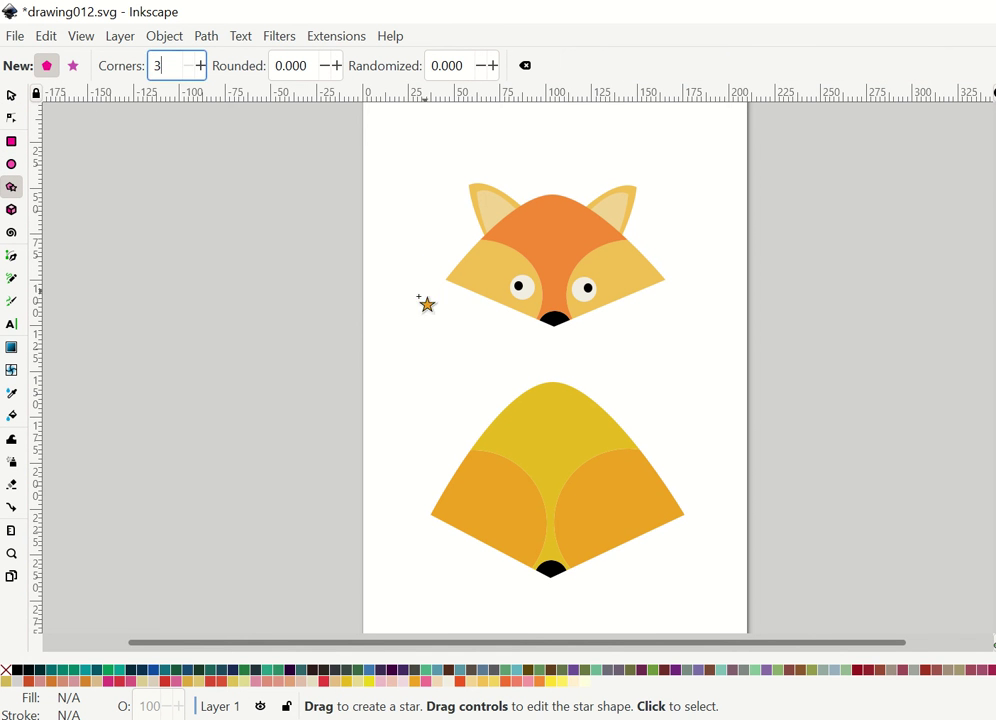
pyautogui.moveTo(396, 344); pyautogui.dragTo(432, 359)
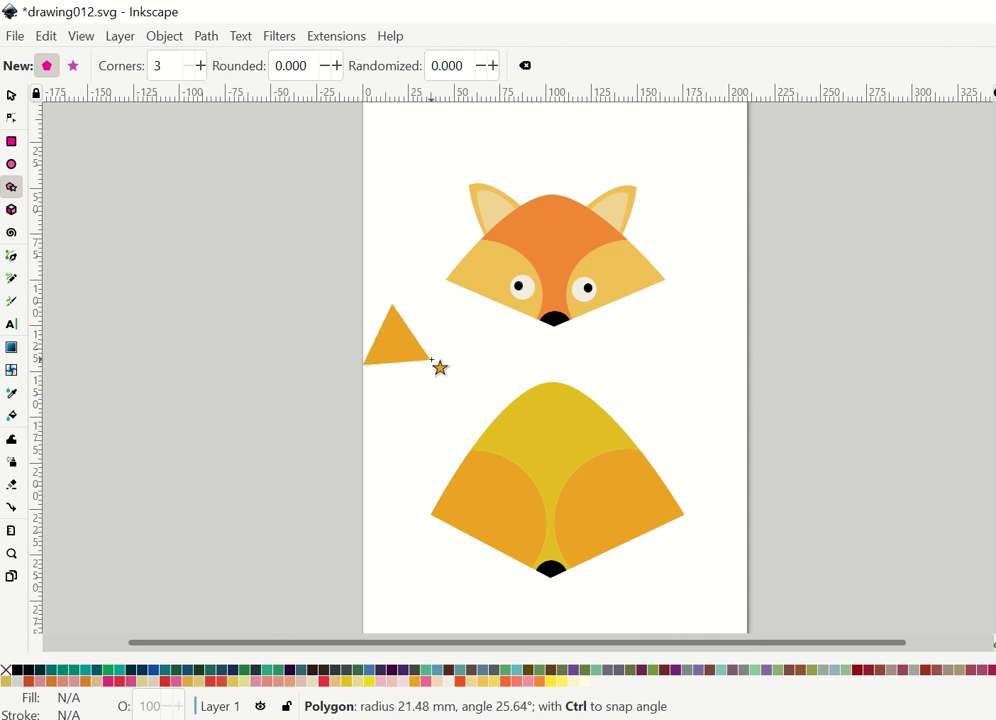
pyautogui.moveTo(431, 358)
pyautogui.mouseDown()
pyautogui.moveTo(437, 327)
pyautogui.moveTo(498, 422)
pyautogui.mouseUp()
pyautogui.click(11, 95)
pyautogui.click(323, 63)
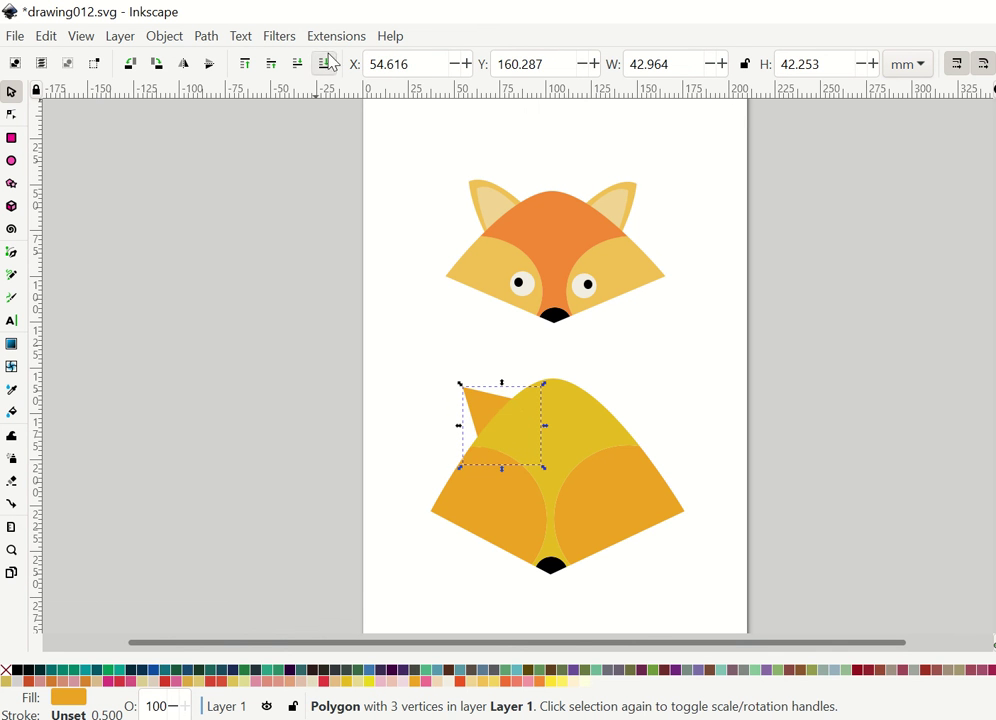
pyautogui.moveTo(484, 407); pyautogui.dragTo(452, 378)
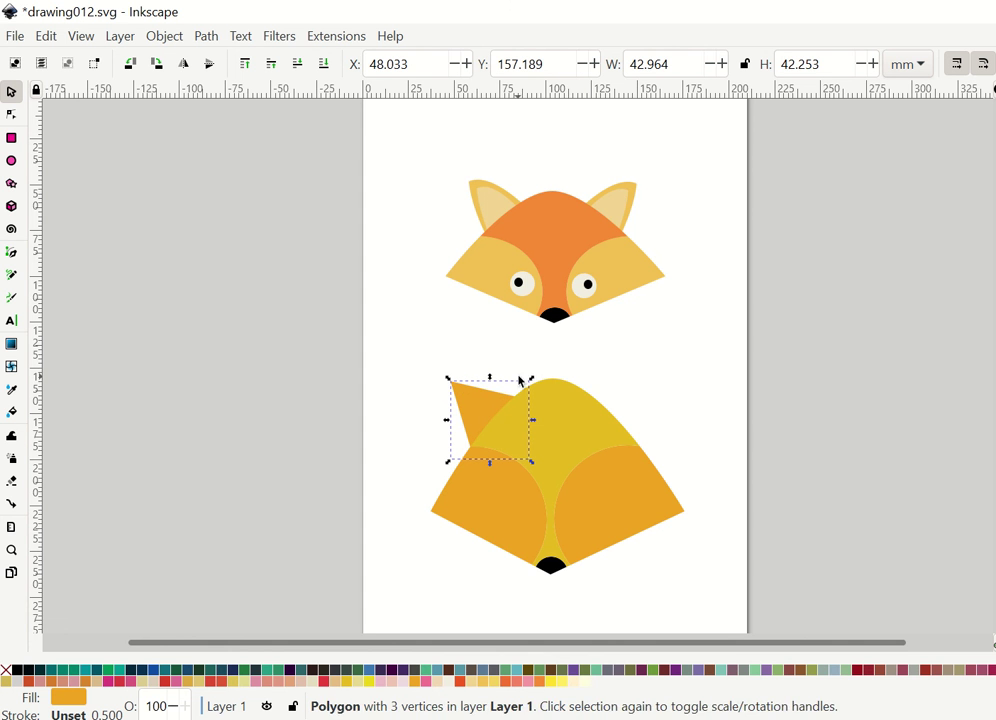
# Step: Convert the orange triangle into an editable path
pyautogui.click(217, 39)
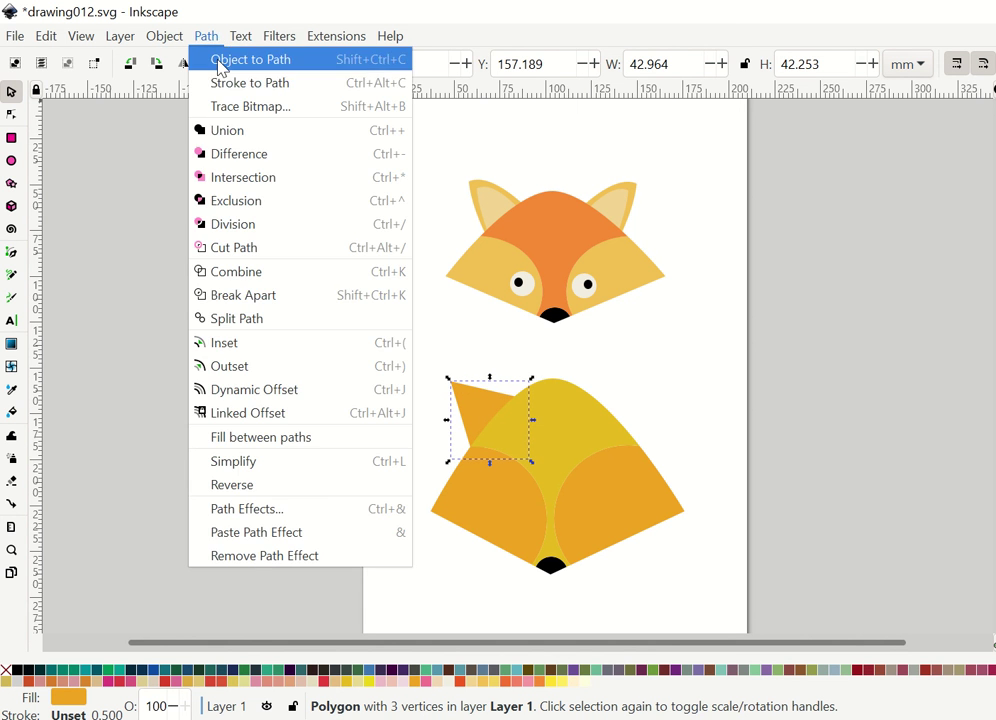
pyautogui.click(216, 60)
pyautogui.click(463, 375)
pyautogui.click(456, 392)
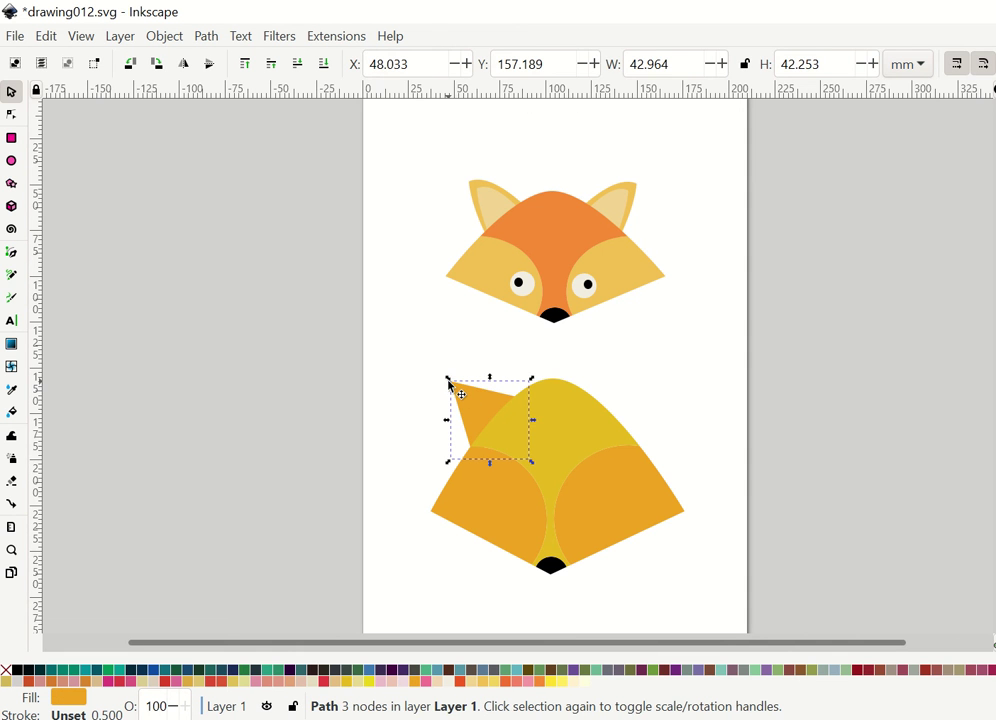
# Step: Make the triangle's top-left node symmetric and curve it into a pointed ear shape
pyautogui.click(12, 114)
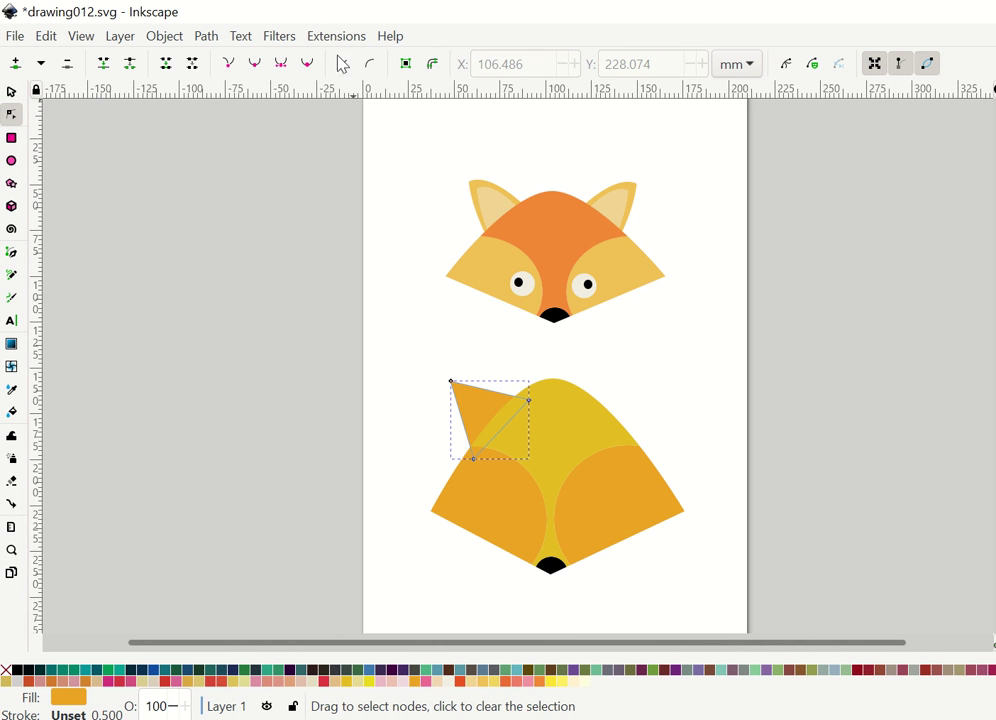
pyautogui.click(281, 74)
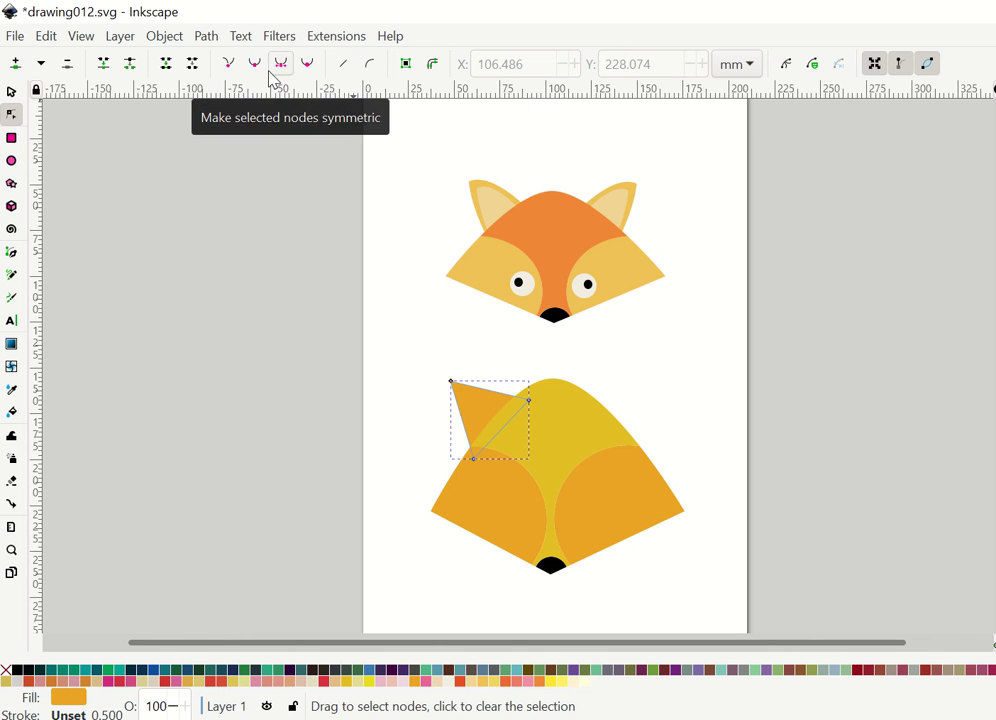
pyautogui.click(282, 68)
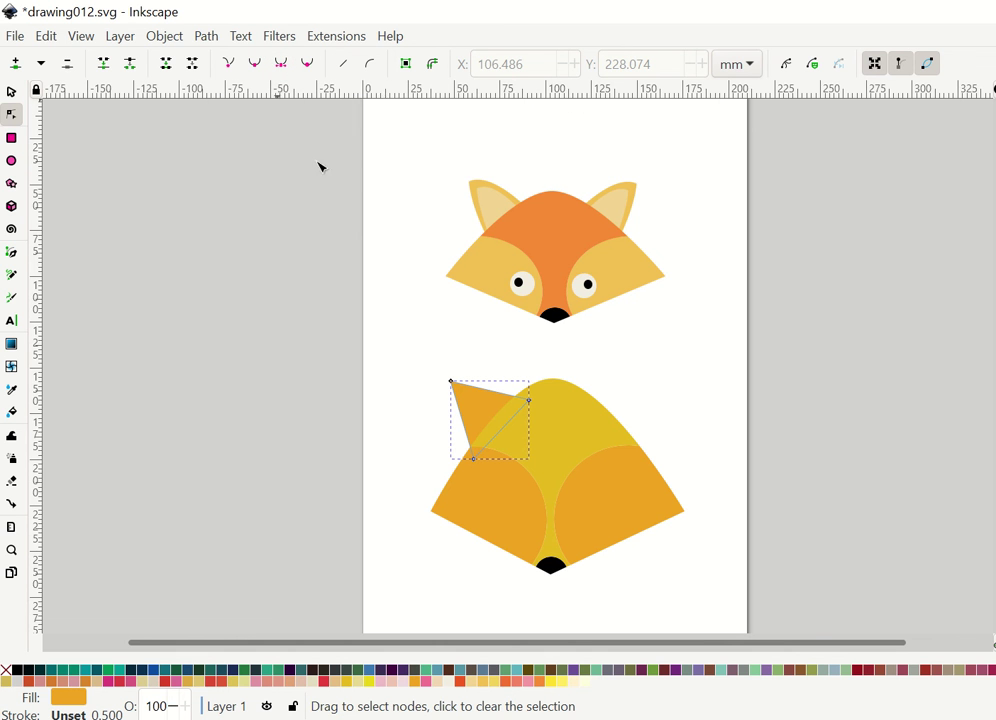
pyautogui.click(451, 381)
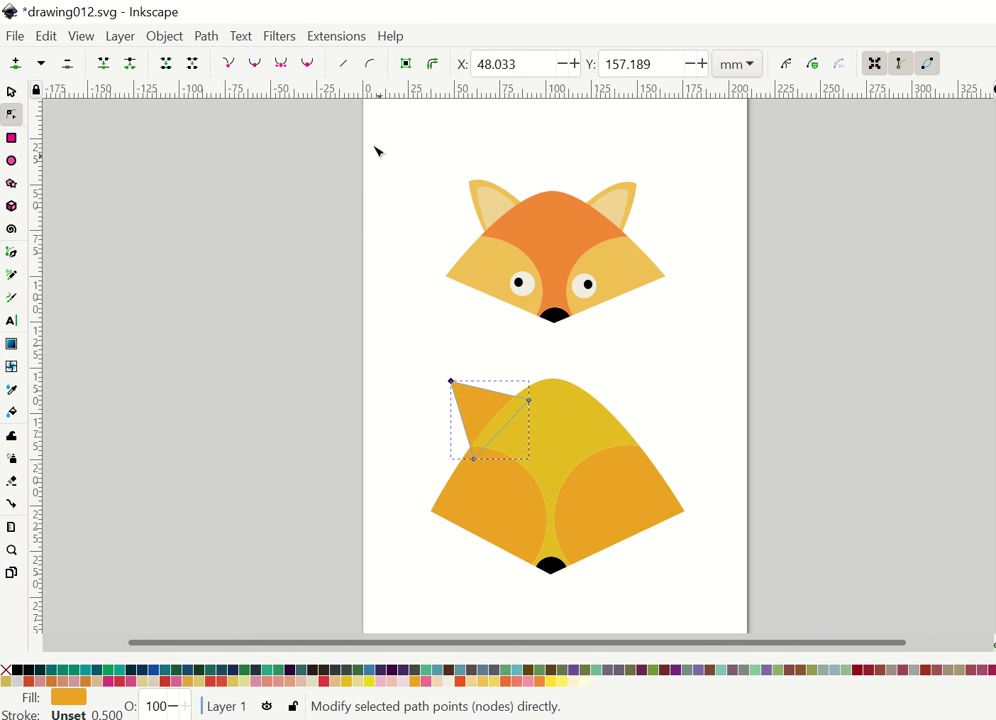
pyautogui.click(288, 68)
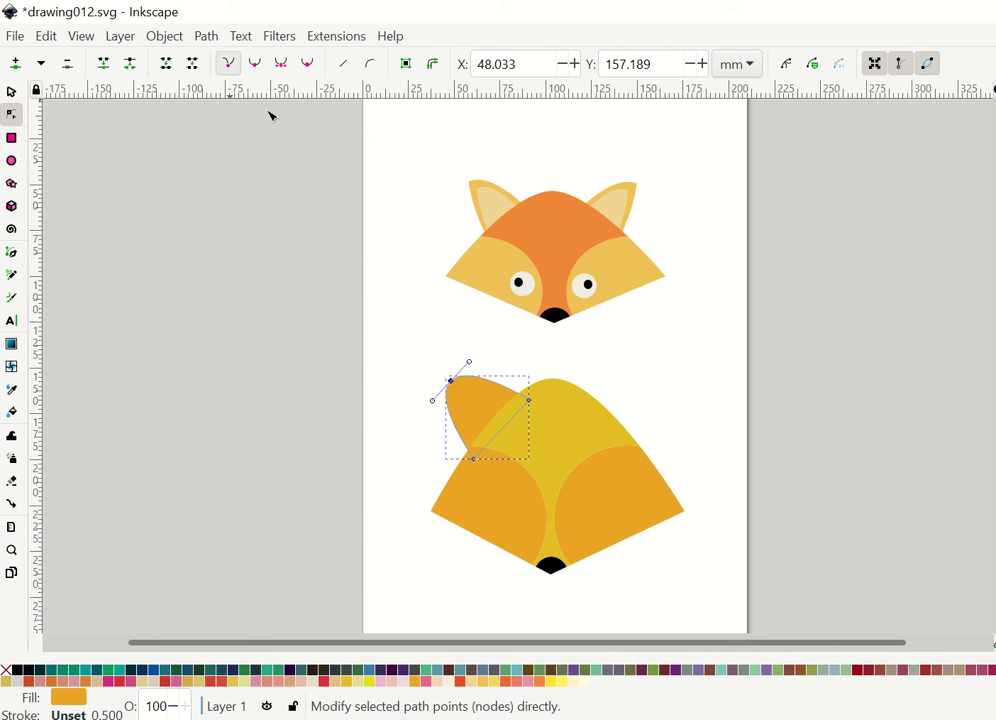
pyautogui.moveTo(433, 401); pyautogui.dragTo(453, 414)
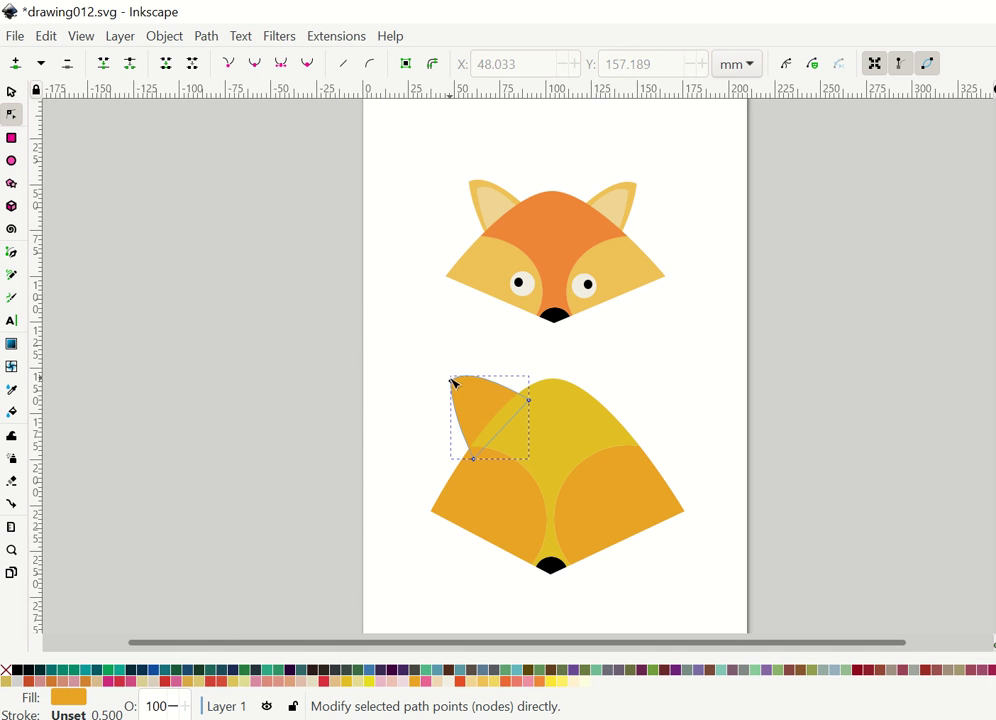
pyautogui.moveTo(470, 363); pyautogui.dragTo(481, 380)
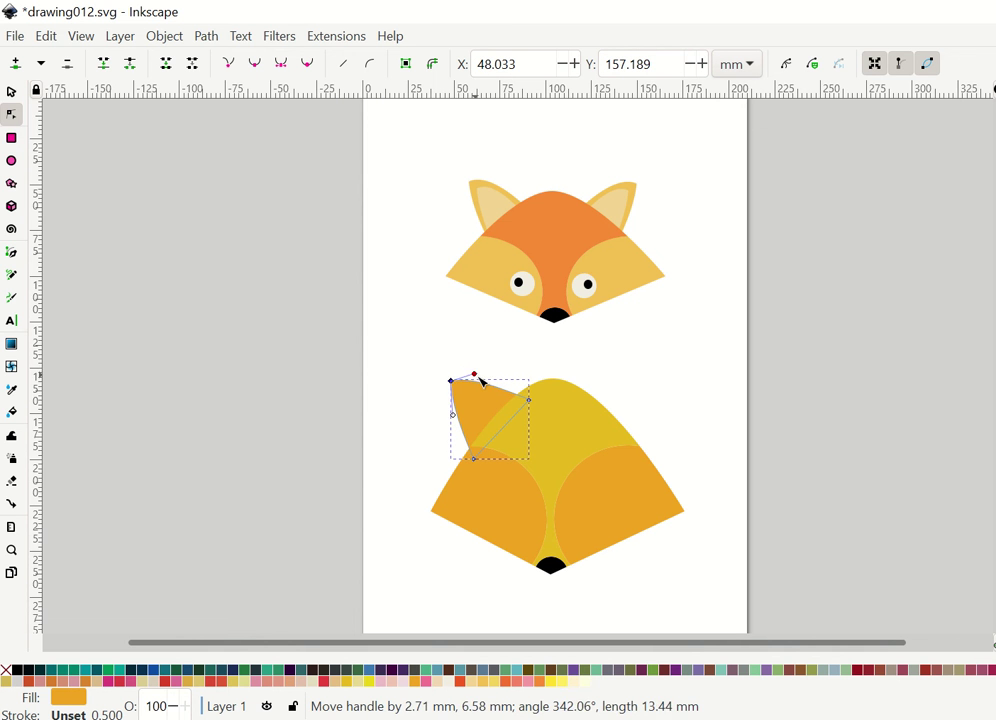
pyautogui.click(680, 398)
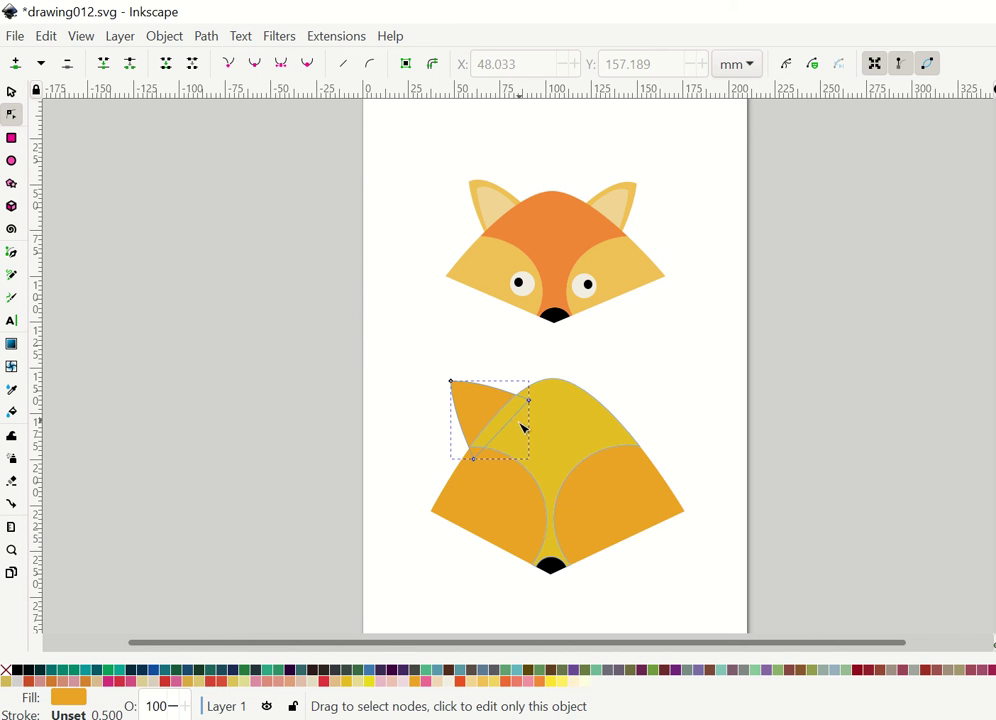
# Step: Try recolouring and moving the ear, then undo back to the original orange ear
pyautogui.click(562, 682)
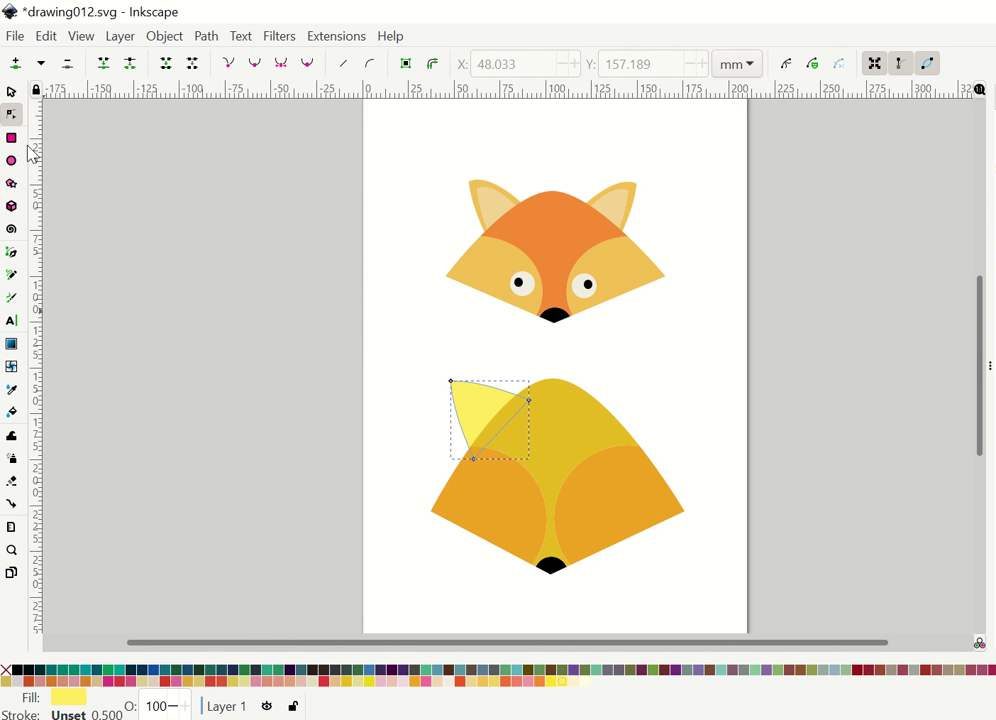
pyautogui.click(11, 92)
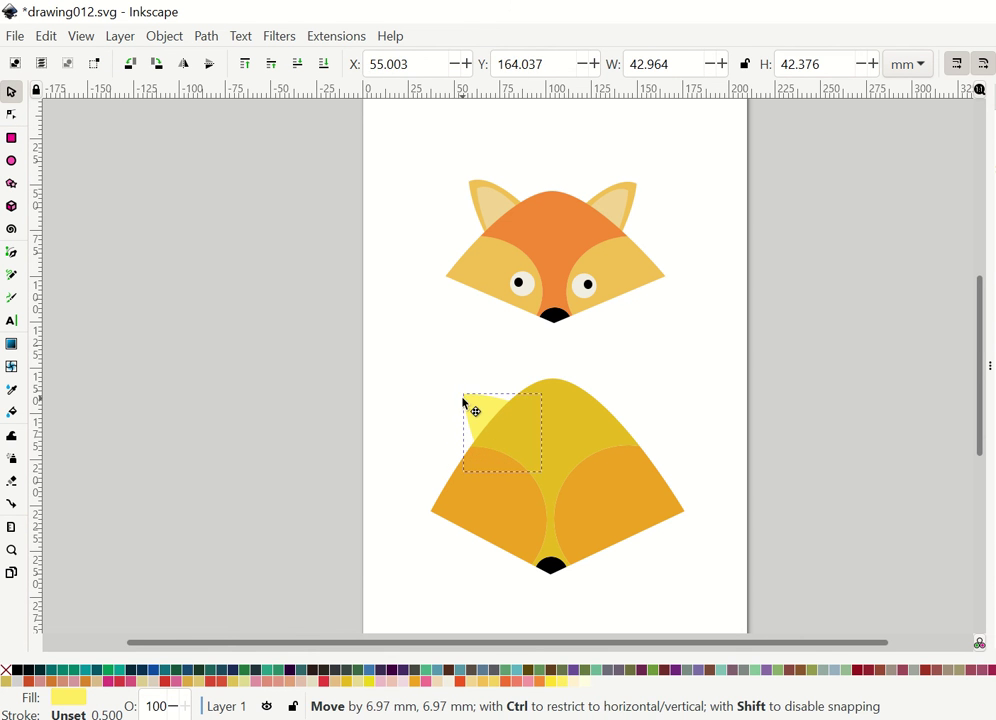
pyautogui.moveTo(450, 385); pyautogui.dragTo(449, 375)
pyautogui.moveTo(494, 411)
pyautogui.mouseDown()
pyautogui.moveTo(520, 405)
pyautogui.moveTo(485, 401)
pyautogui.mouseUp()
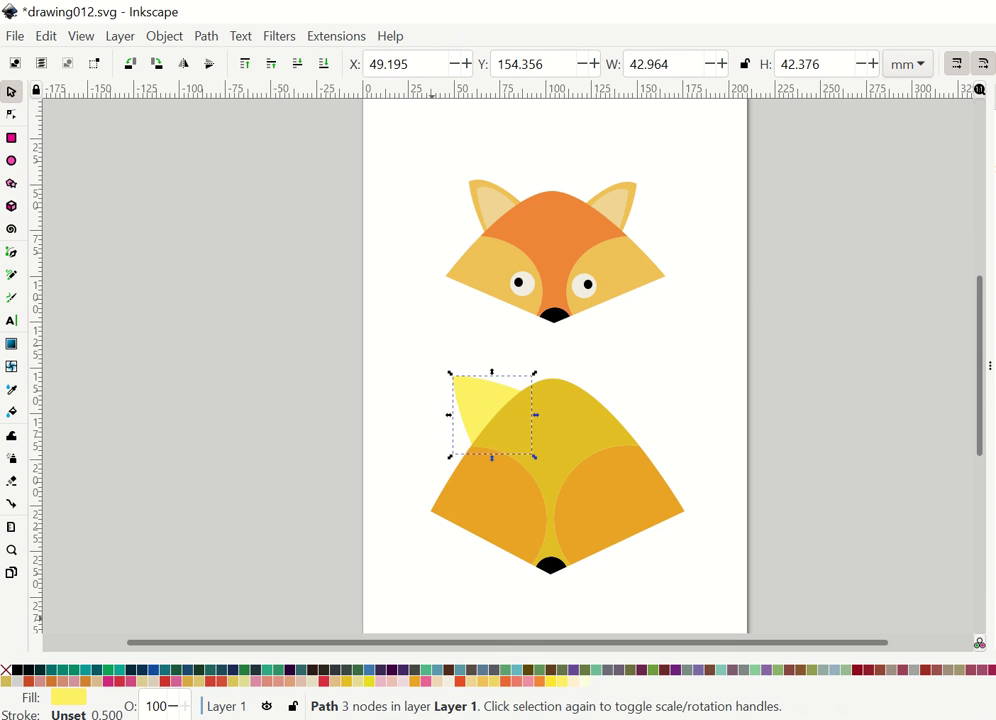
pyautogui.hotkey('ctrl', 'z')
pyautogui.hotkey('ctrl', 'z')
pyautogui.hotkey('ctrl', 'z')
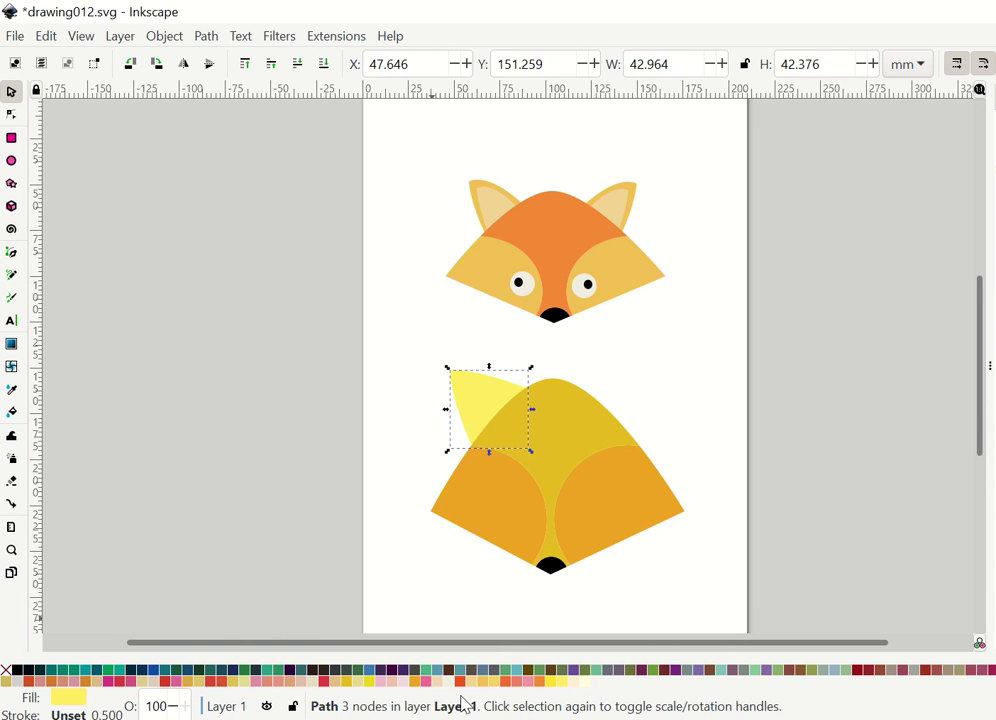
pyautogui.hotkey('ctrl', 'z')
pyautogui.hotkey('ctrl', 'z')
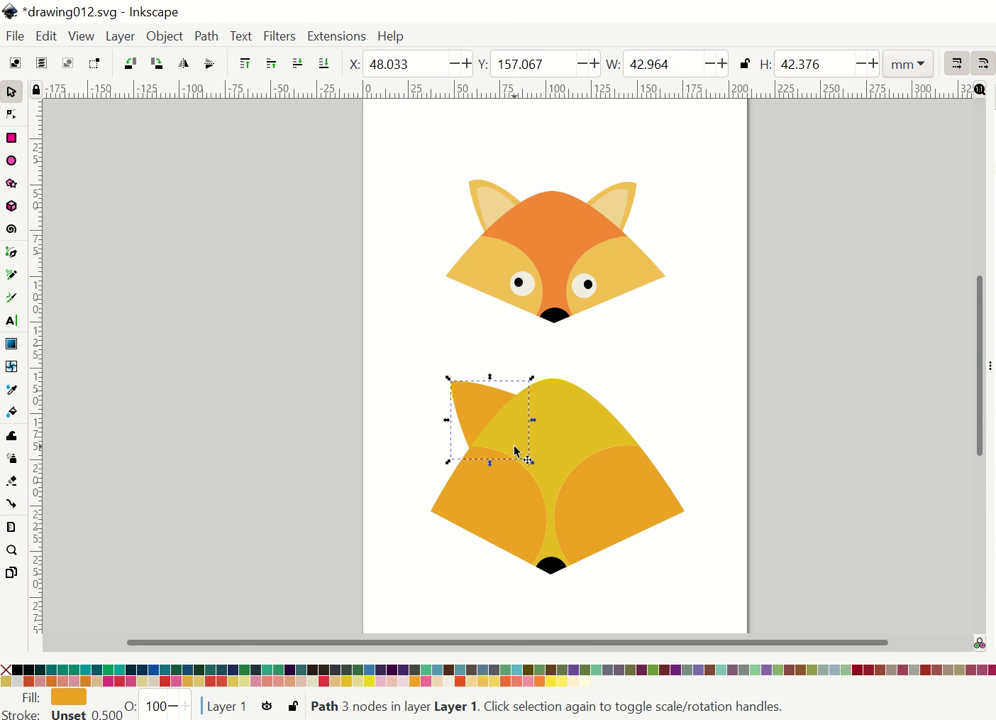
# Step: Duplicate the ear, colour it pale cream #FFF0CF, lower it and shrink it inside the orange ear
pyautogui.rightClick(503, 408)
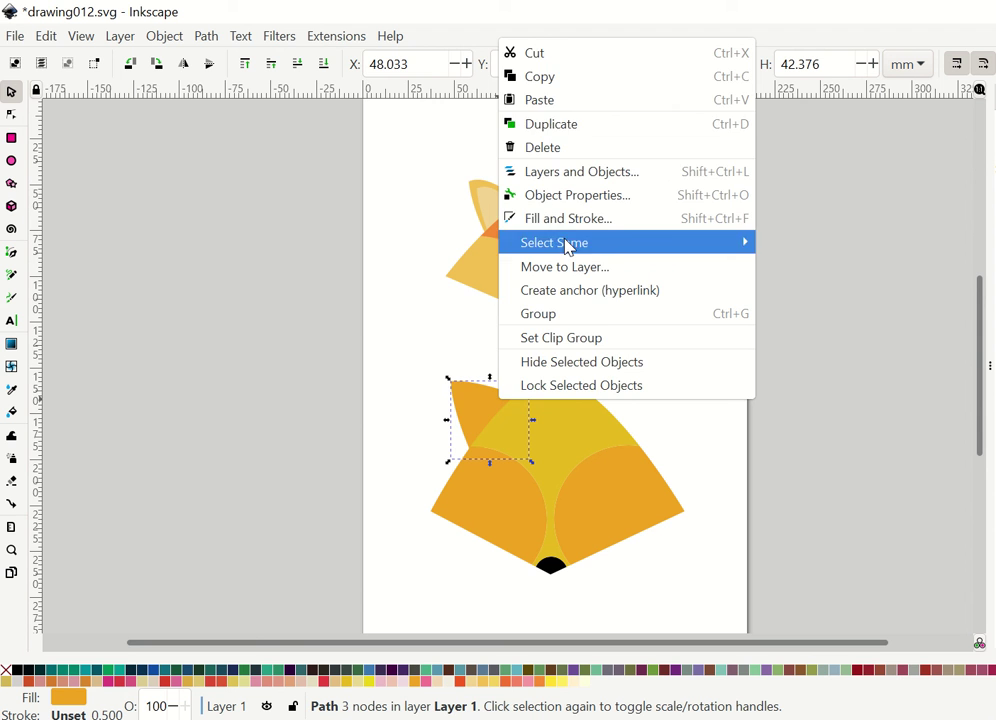
pyautogui.click(596, 125)
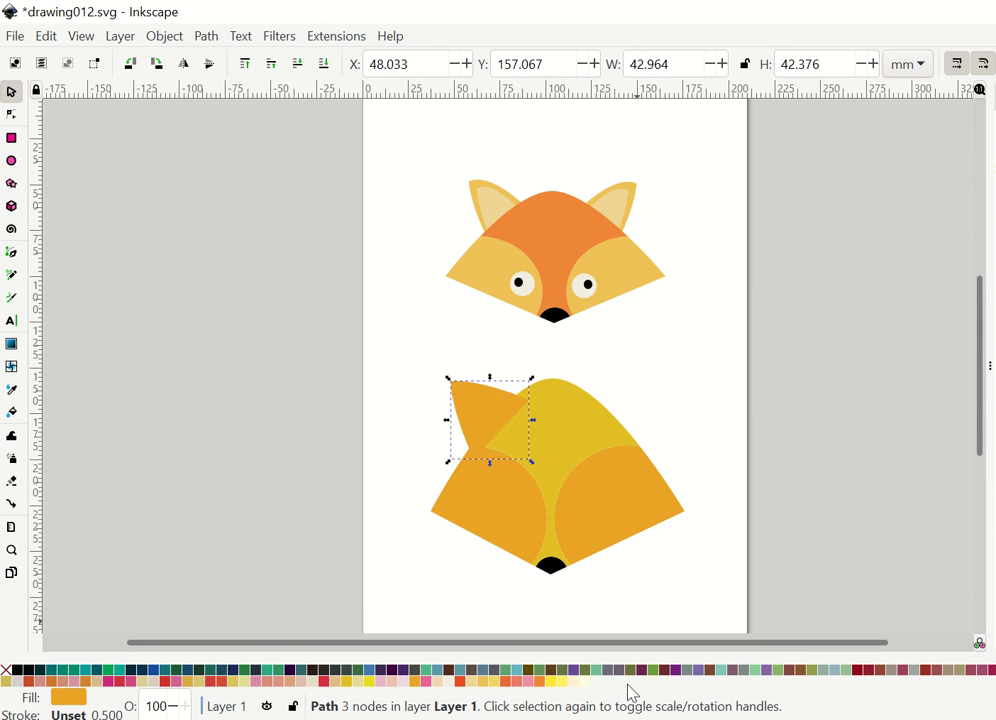
pyautogui.click(574, 682)
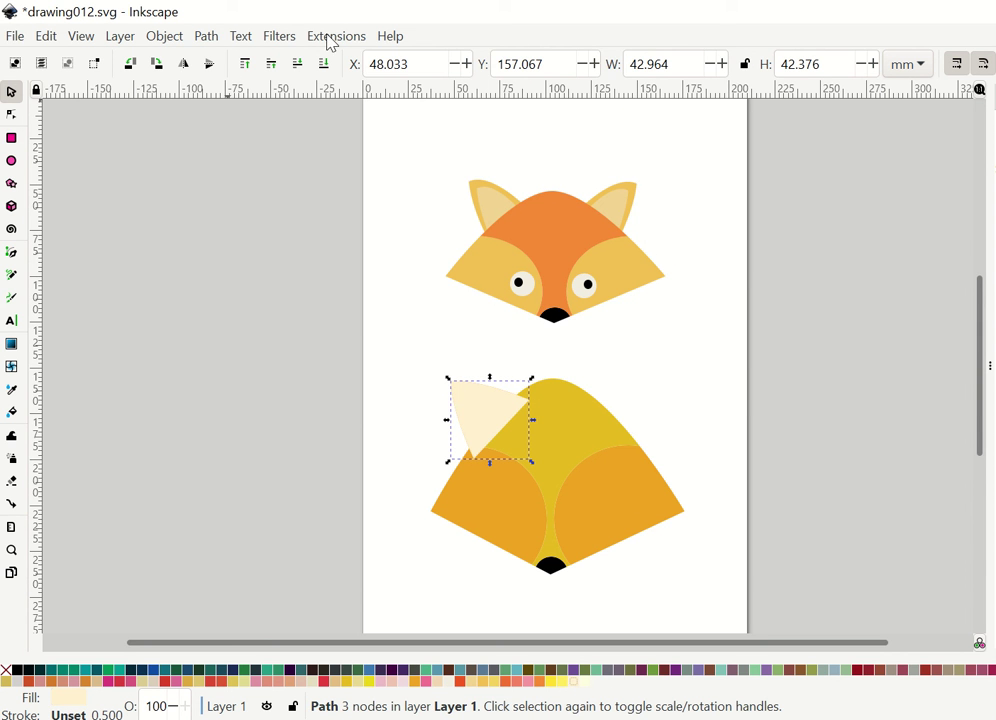
pyautogui.click(297, 65)
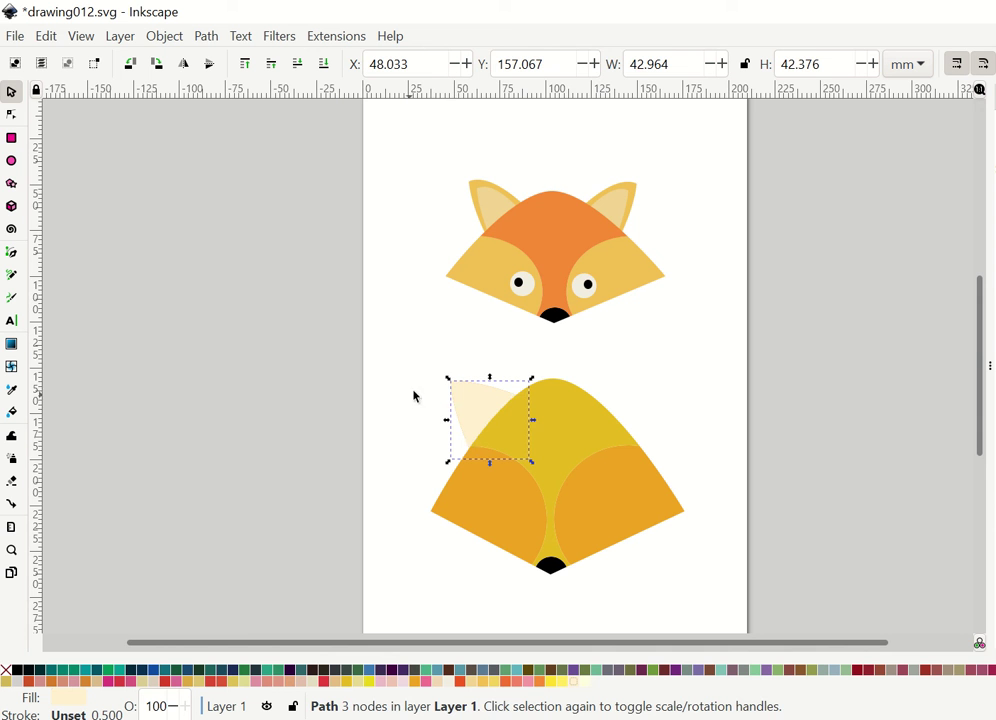
pyautogui.moveTo(449, 384); pyautogui.dragTo(460, 397)
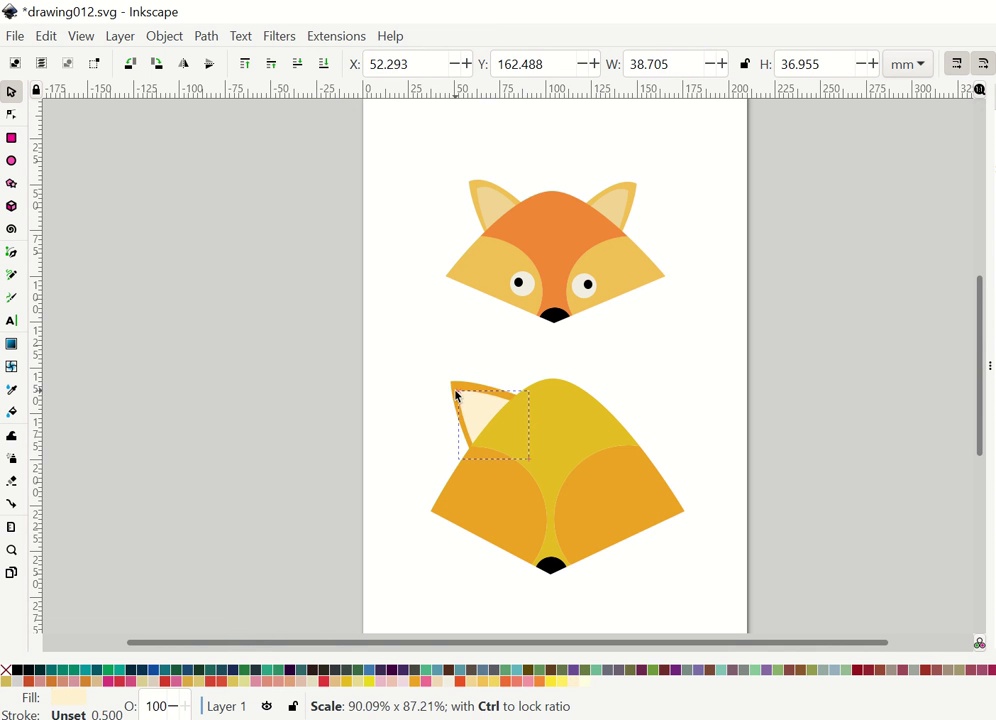
pyautogui.click(431, 368)
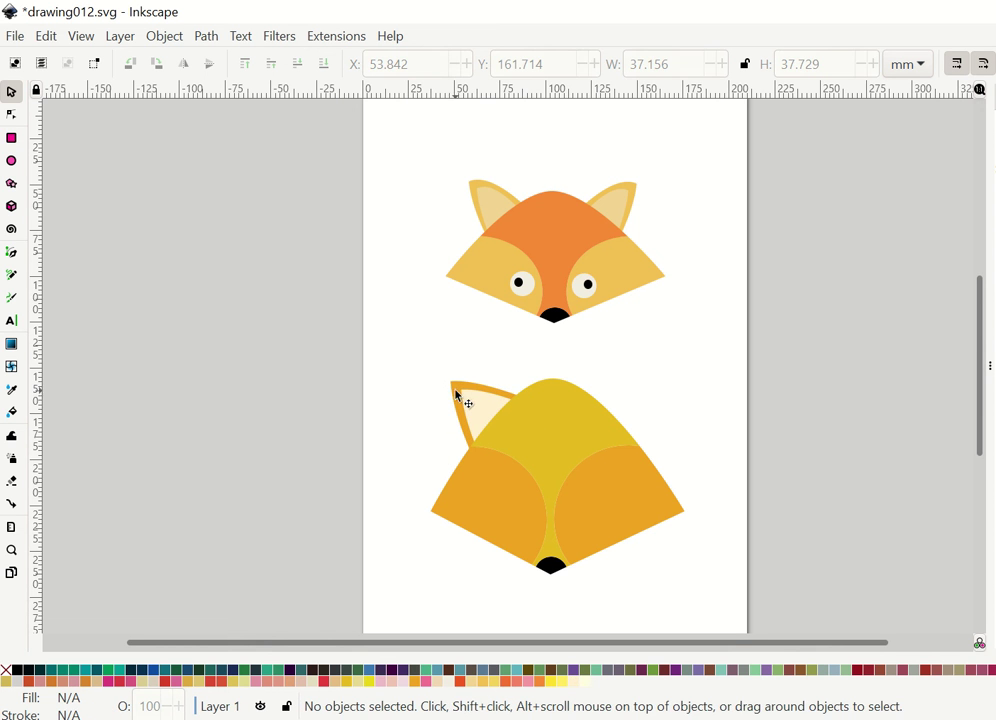
pyautogui.click(462, 400)
pyautogui.keyDown('shift'); pyautogui.click(477, 409); pyautogui.keyUp('shift')
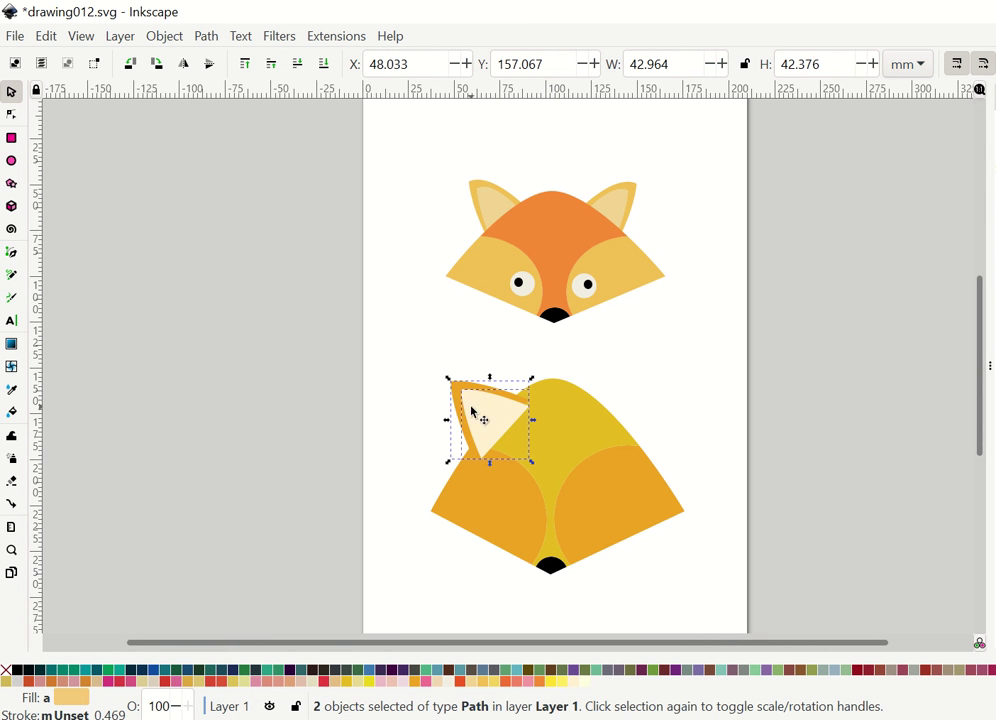
# Step: Move the ear pair to the head's upper right, flip it horizontally and send it behind the head
pyautogui.moveTo(482, 413); pyautogui.dragTo(596, 380)
pyautogui.click(150, 40)
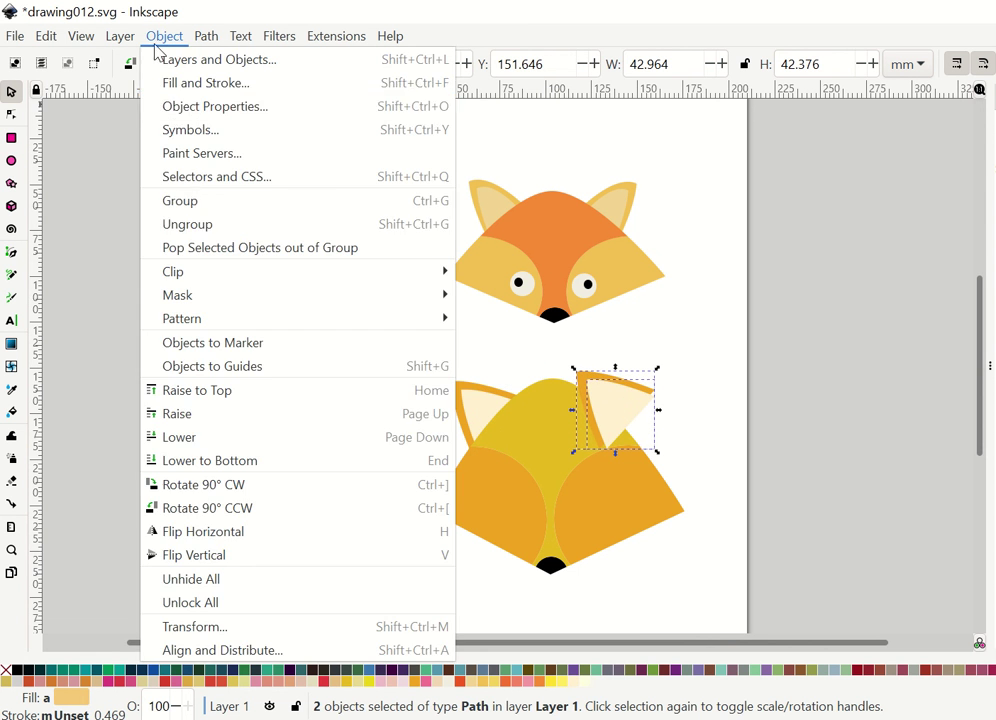
pyautogui.click(188, 535)
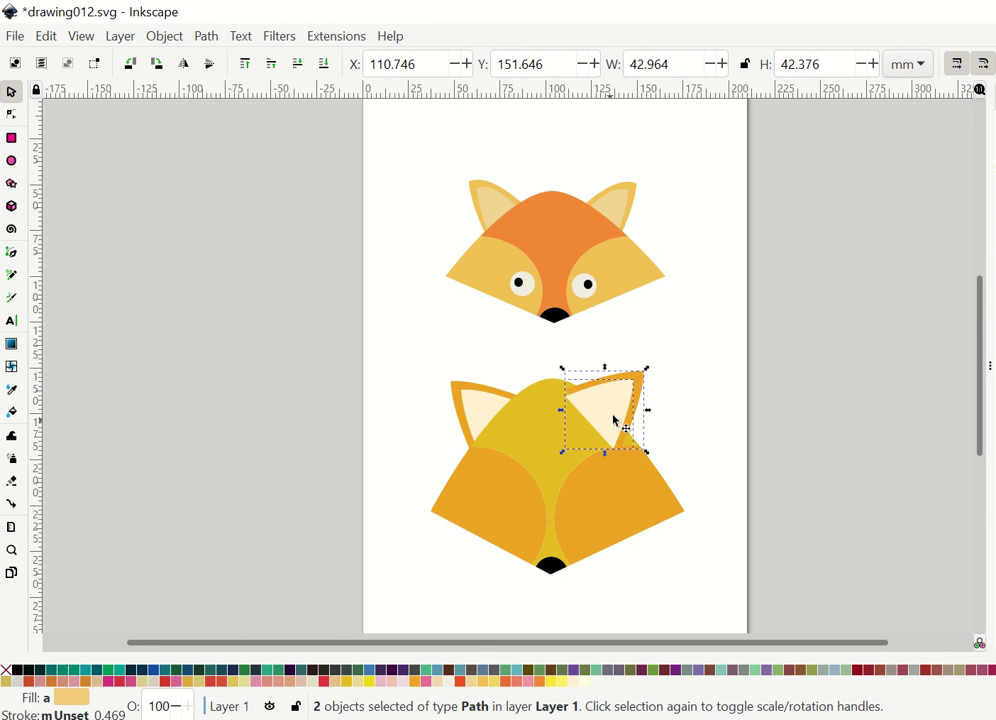
pyautogui.click(324, 64)
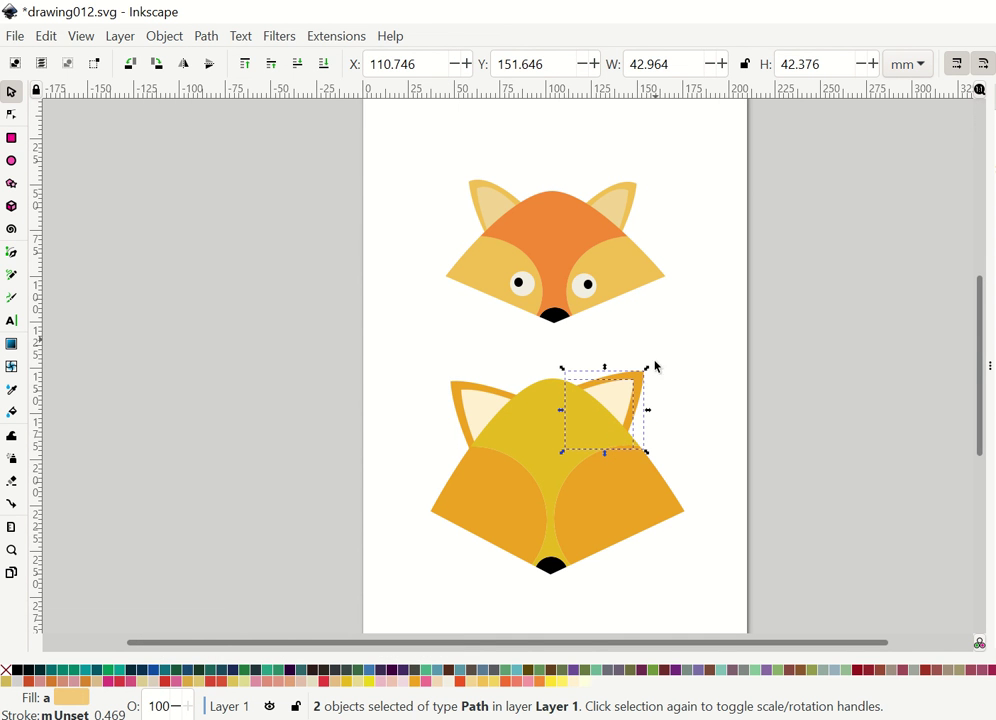
pyautogui.moveTo(616, 402); pyautogui.dragTo(629, 415)
pyautogui.click(704, 436)
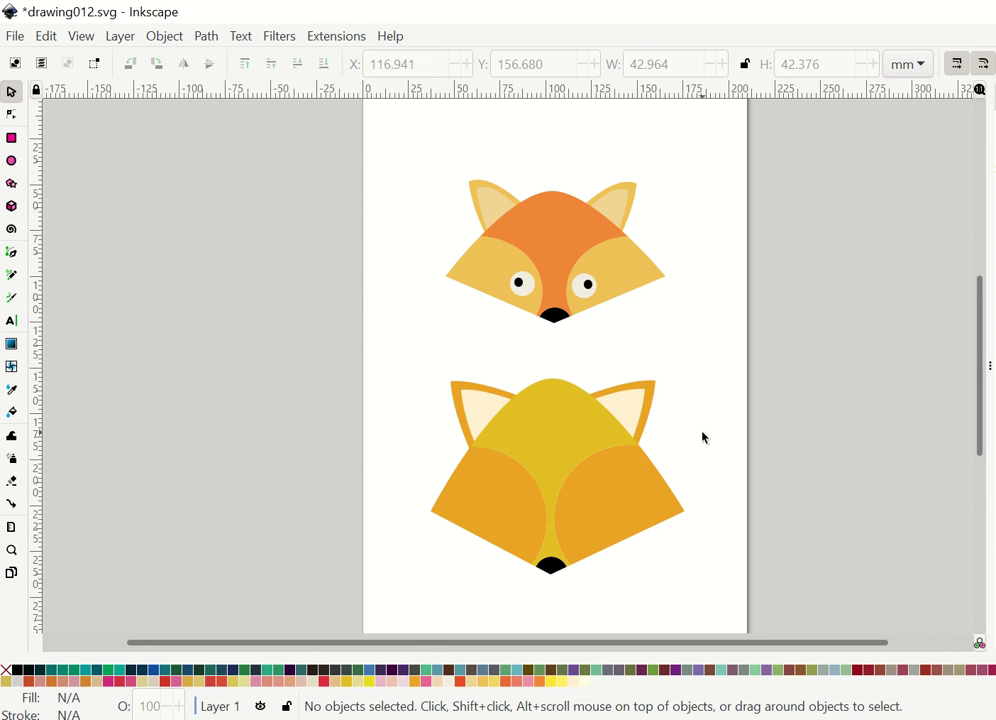
# Step: Draw a small black circle left of the upper fox head, topped with a tiny pale cream highlight ellipse
pyautogui.click(12, 162)
pyautogui.moveTo(400, 298); pyautogui.dragTo(433, 330)
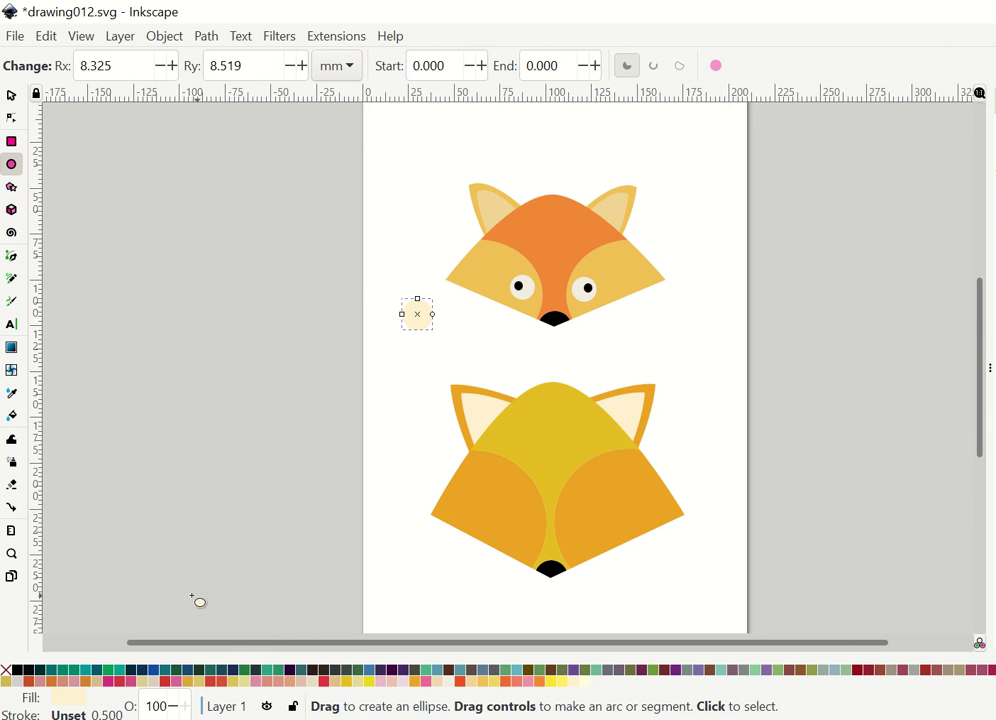
pyautogui.click(13, 669)
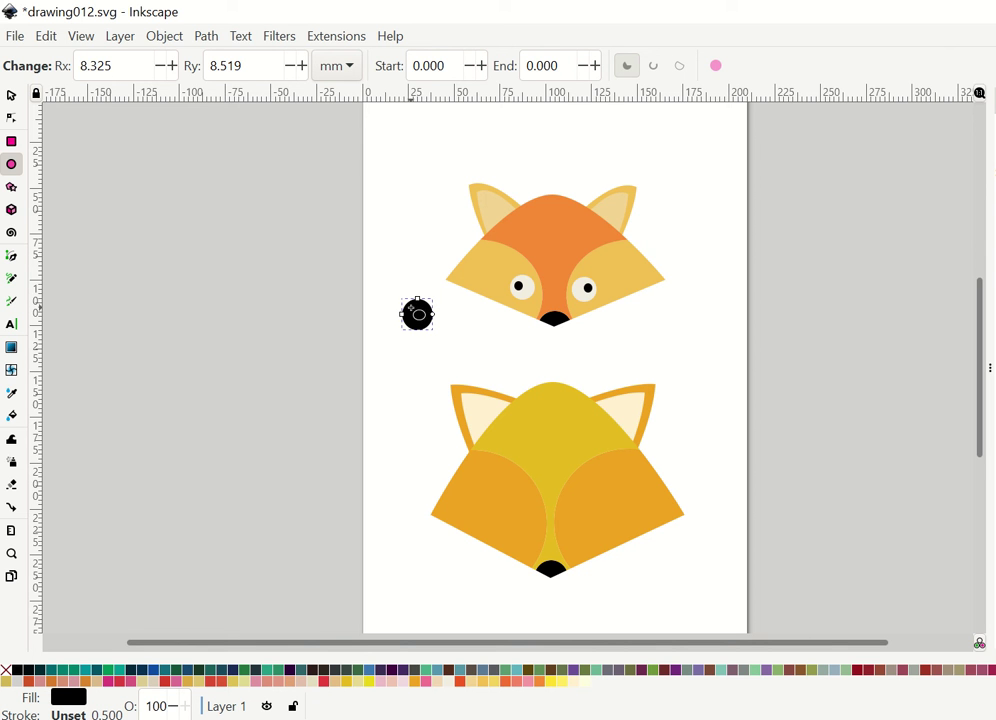
pyautogui.moveTo(417, 314)
pyautogui.mouseDown()
pyautogui.moveTo(427, 322)
pyautogui.moveTo(420, 316)
pyautogui.mouseUp()
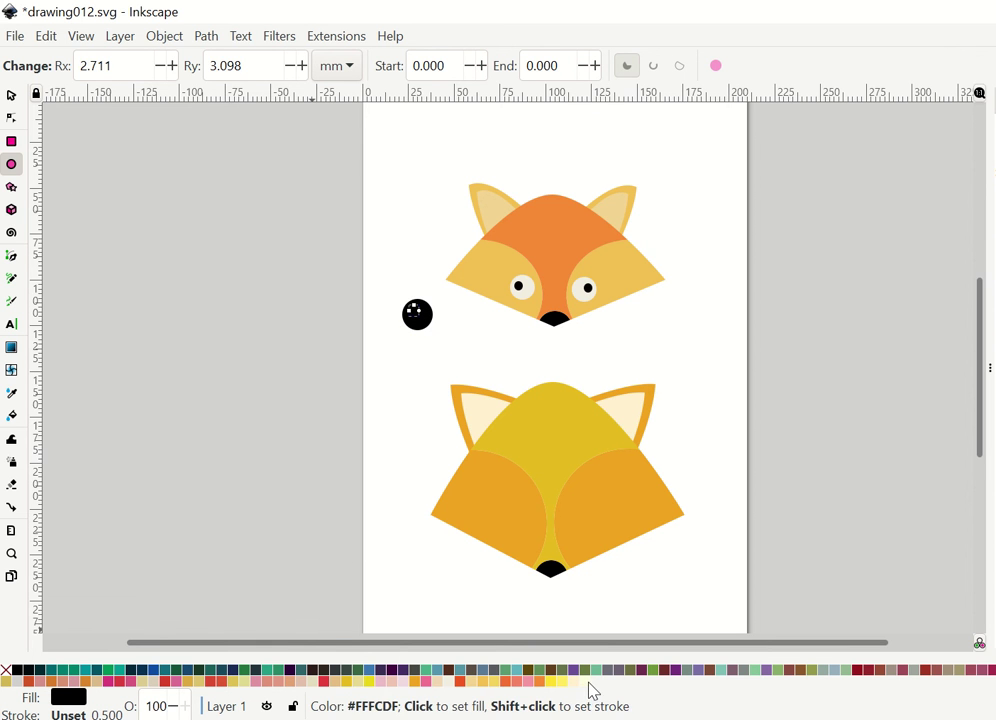
pyautogui.click(451, 681)
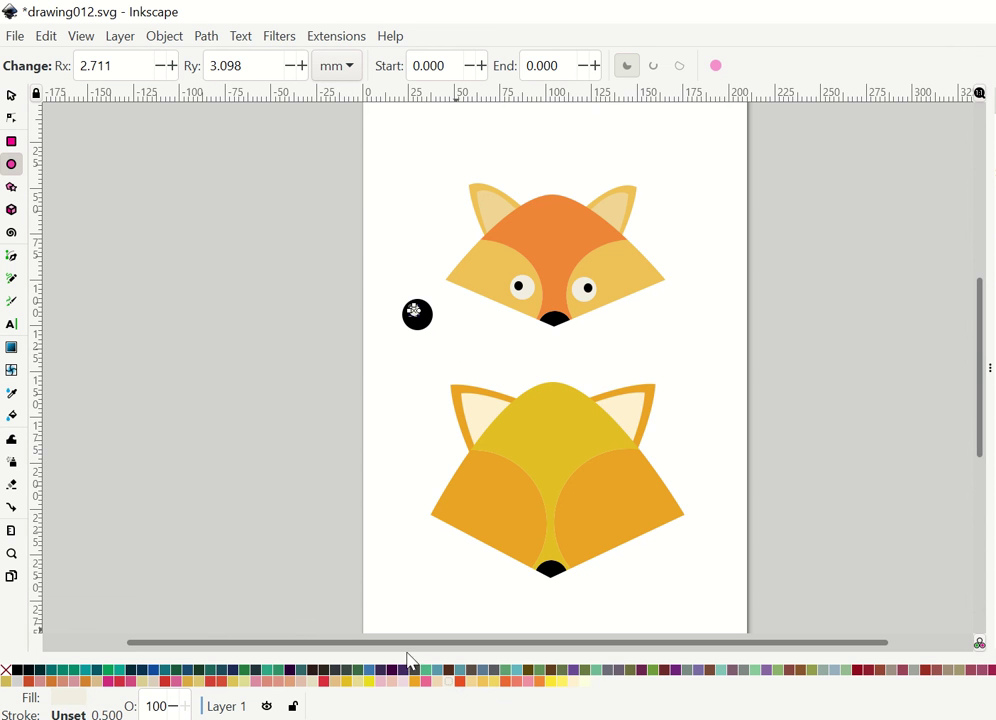
# Step: Duplicate the black eye with its highlight and flip the copy horizontally
pyautogui.click(14, 98)
pyautogui.moveTo(396, 286); pyautogui.dragTo(456, 343)
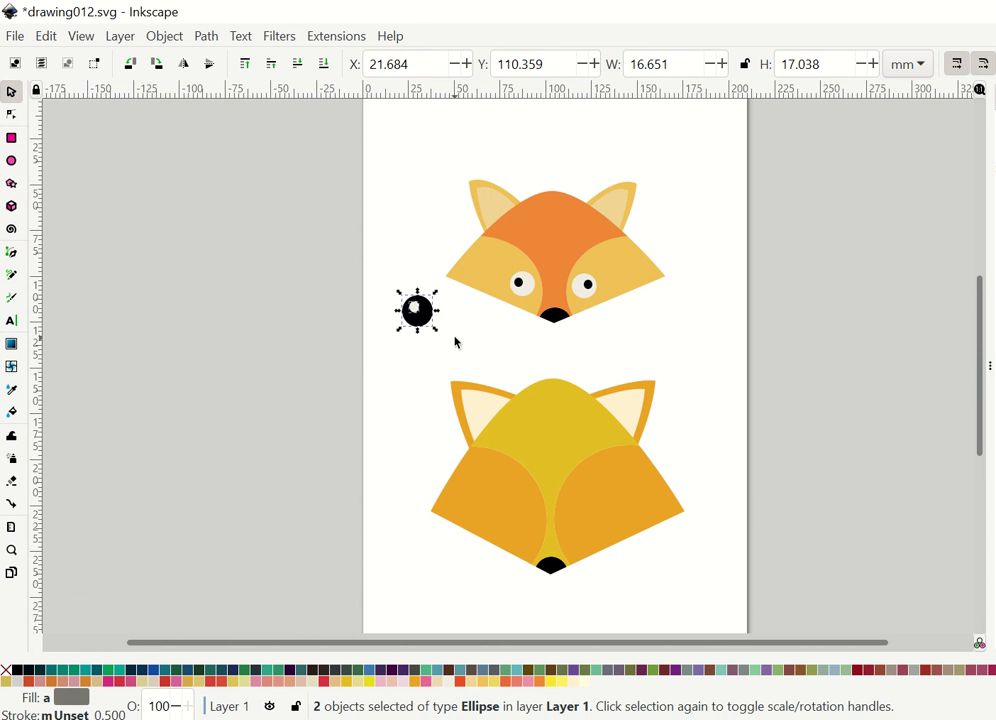
pyautogui.press('ctrl')
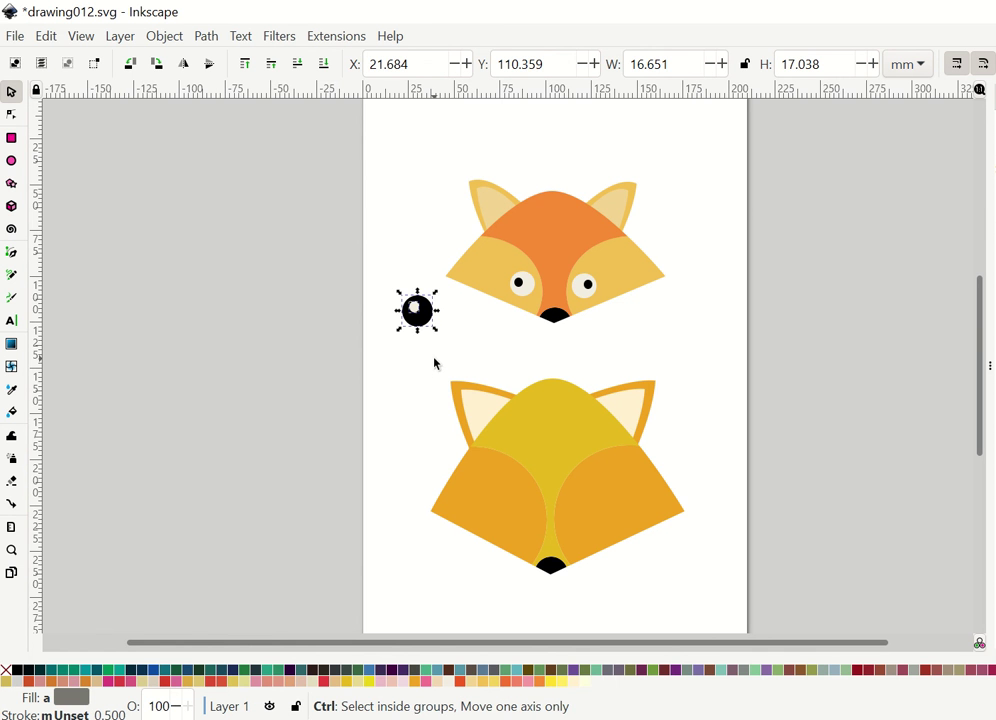
pyautogui.hotkey('ctrl', 'd')
pyautogui.moveTo(425, 318); pyautogui.dragTo(472, 335)
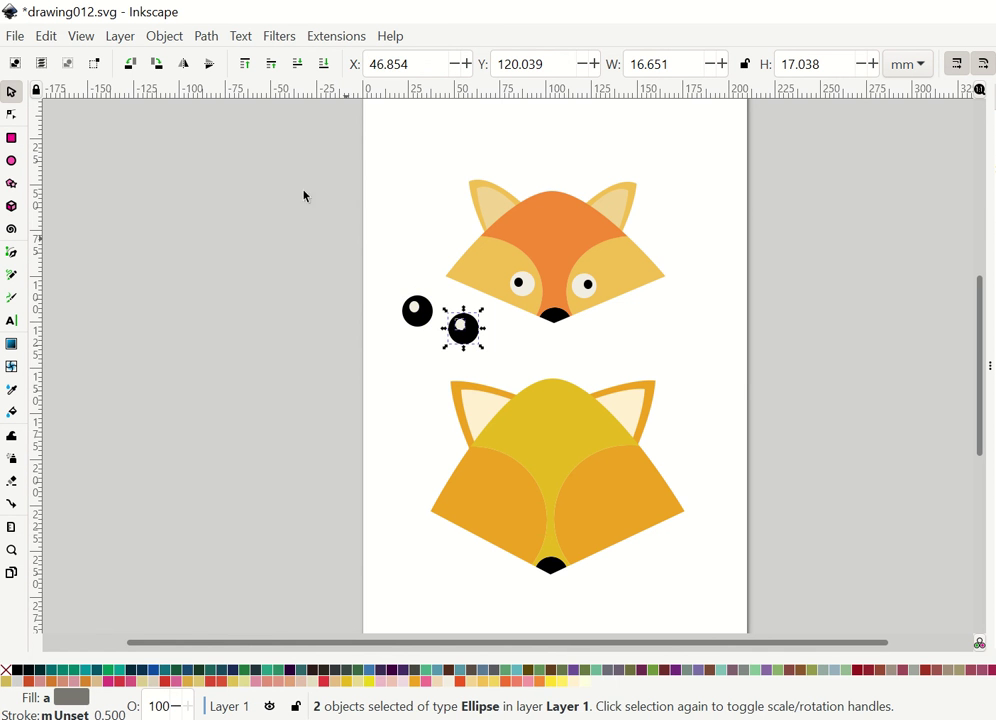
pyautogui.click(165, 36)
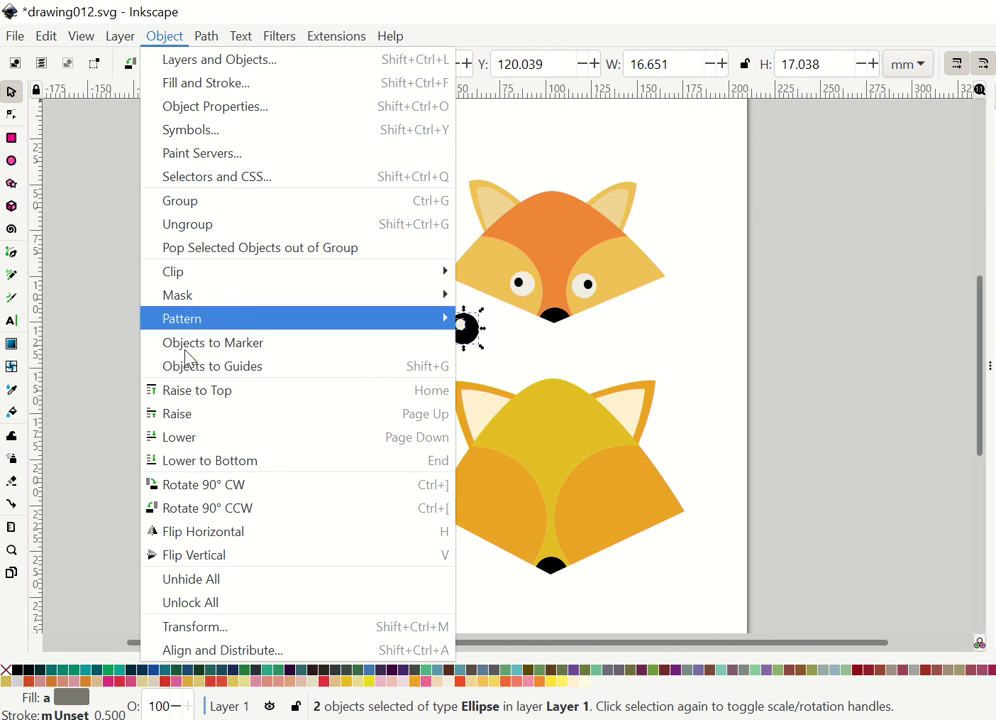
pyautogui.click(213, 540)
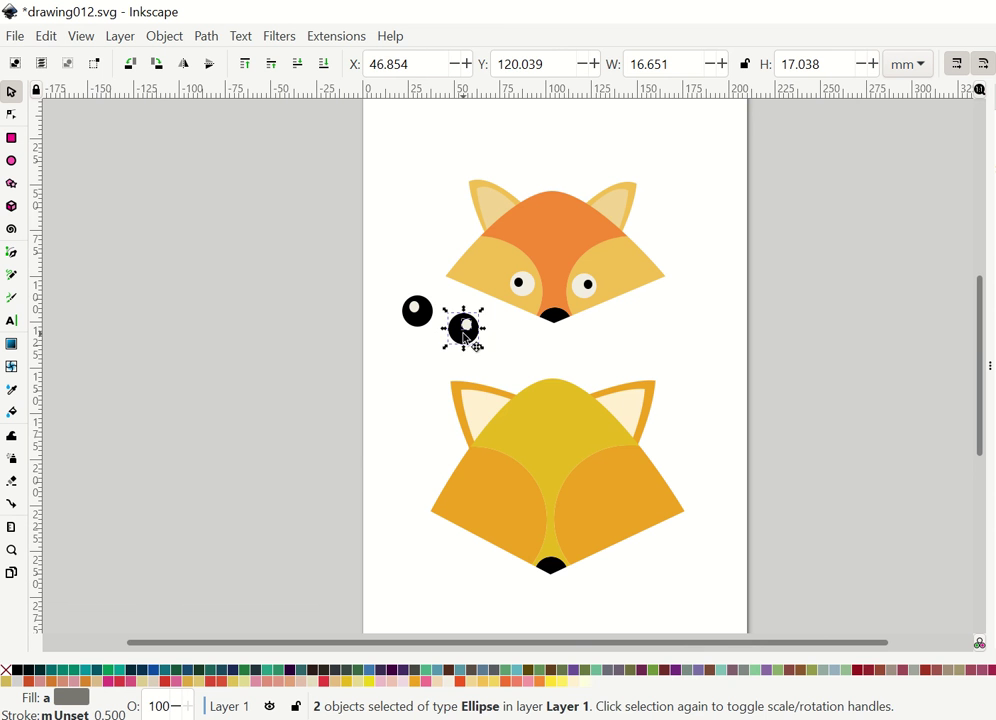
# Step: Move both eyes onto the lower fox's left and right orange cheeks
pyautogui.moveTo(465, 353)
pyautogui.mouseDown()
pyautogui.moveTo(595, 476)
pyautogui.moveTo(602, 530)
pyautogui.mouseUp()
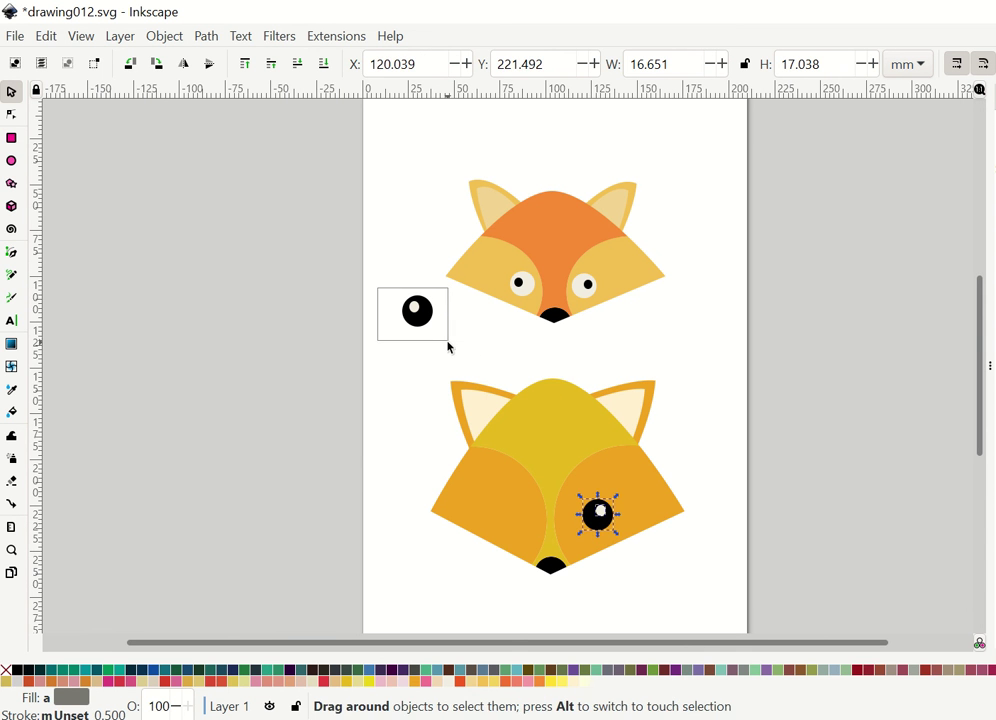
pyautogui.moveTo(378, 292)
pyautogui.mouseDown()
pyautogui.moveTo(447, 347)
pyautogui.moveTo(517, 539)
pyautogui.mouseUp()
pyautogui.click(711, 426)
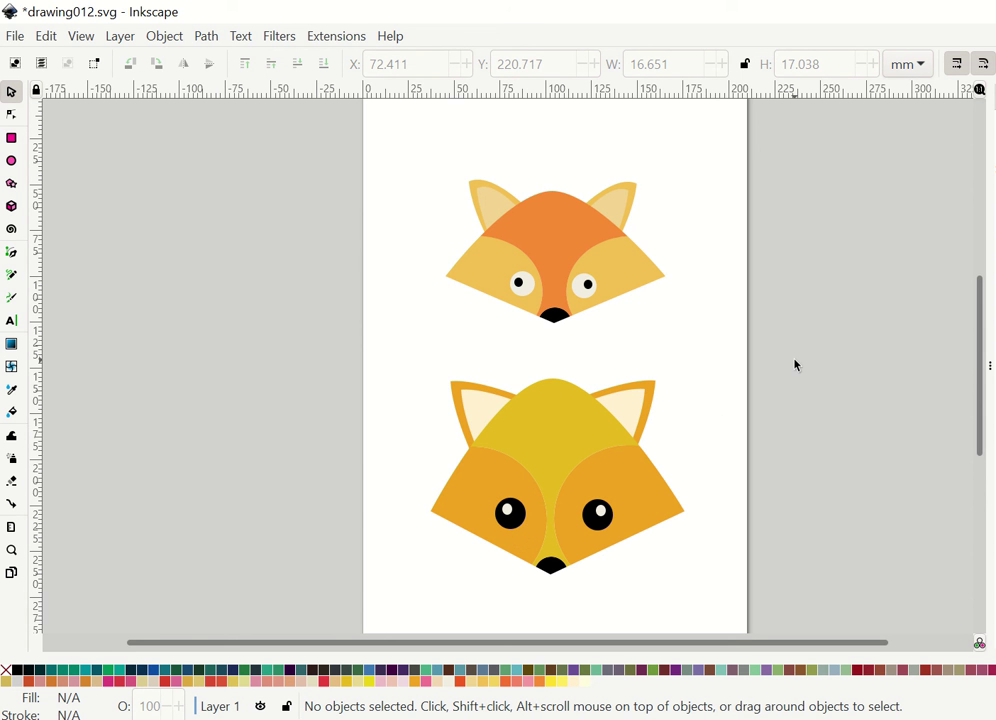
pyautogui.press('alt')
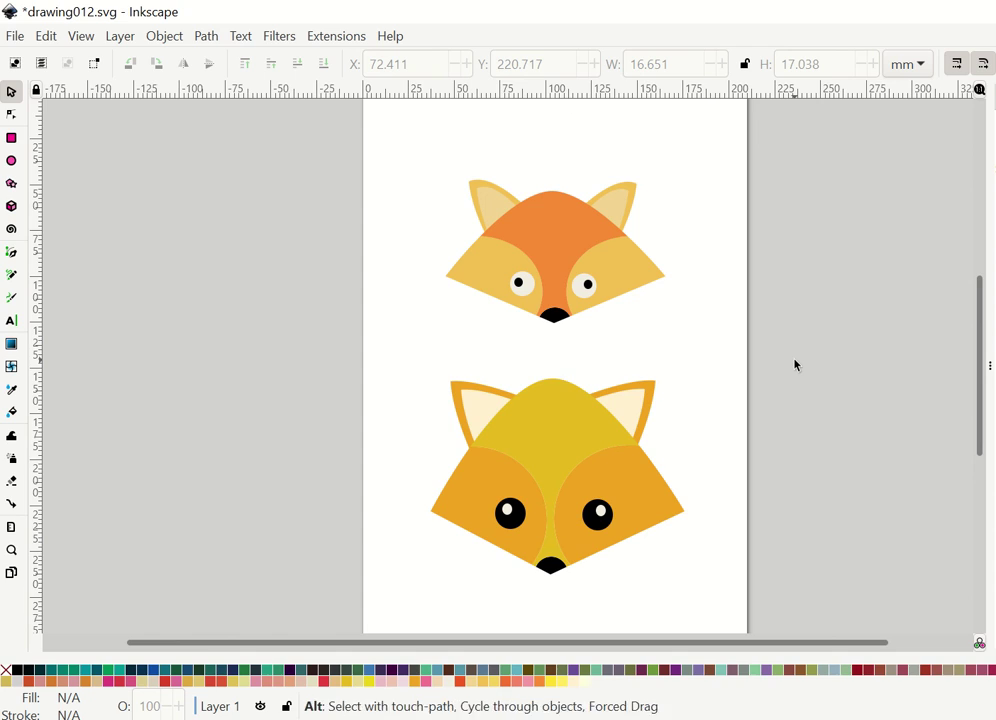